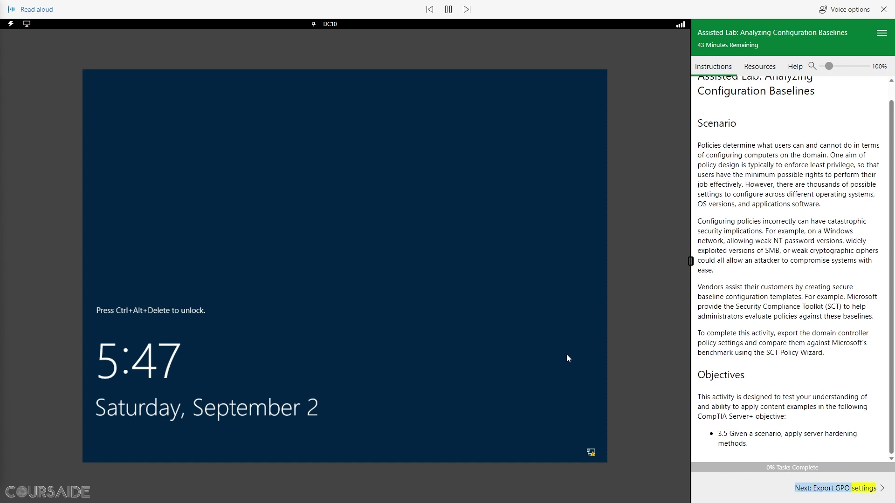
Go to the lab's Export GPO settings instructions and have the introductory sentence read aloud.
left_click(861, 491)
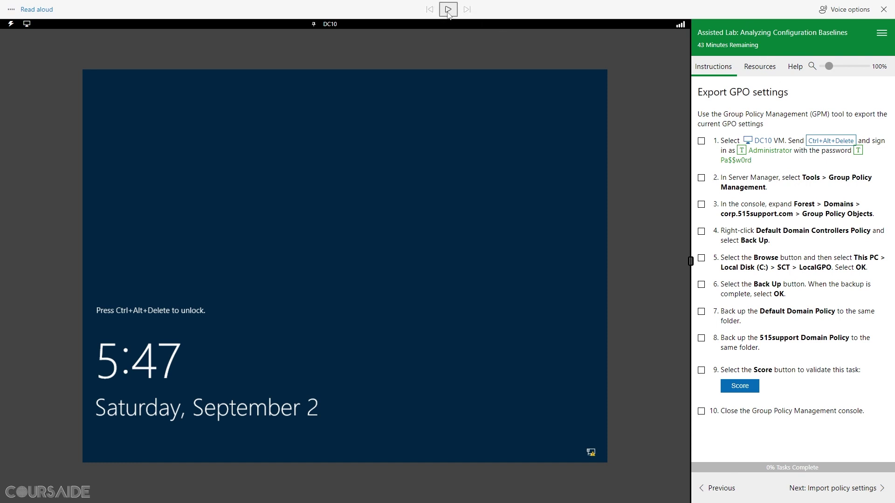
left_click_drag(790, 93, 695, 98)
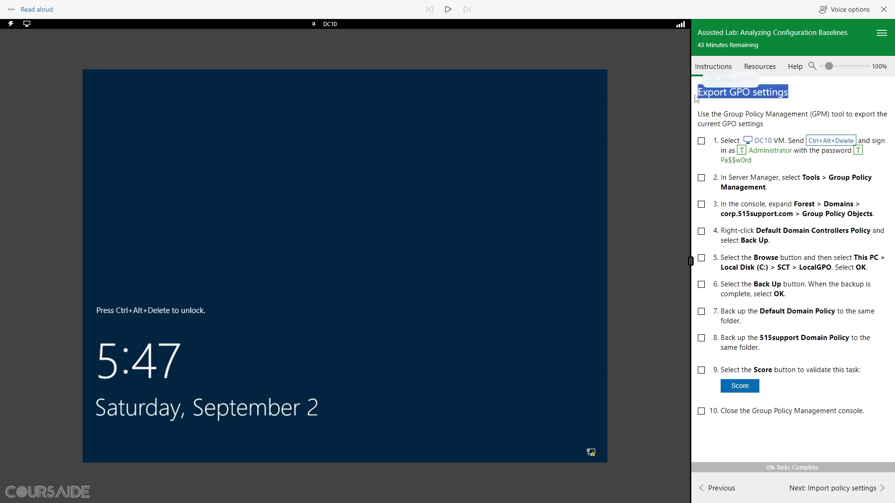
left_click(447, 9)
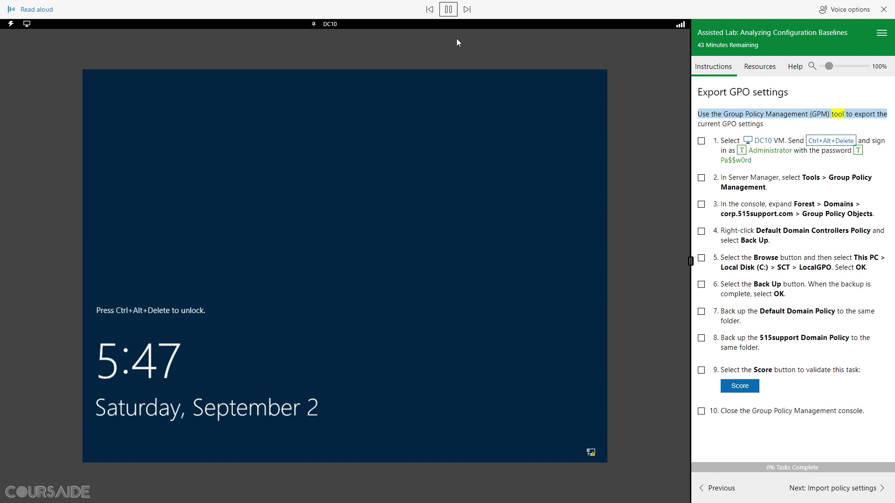
left_click(449, 9)
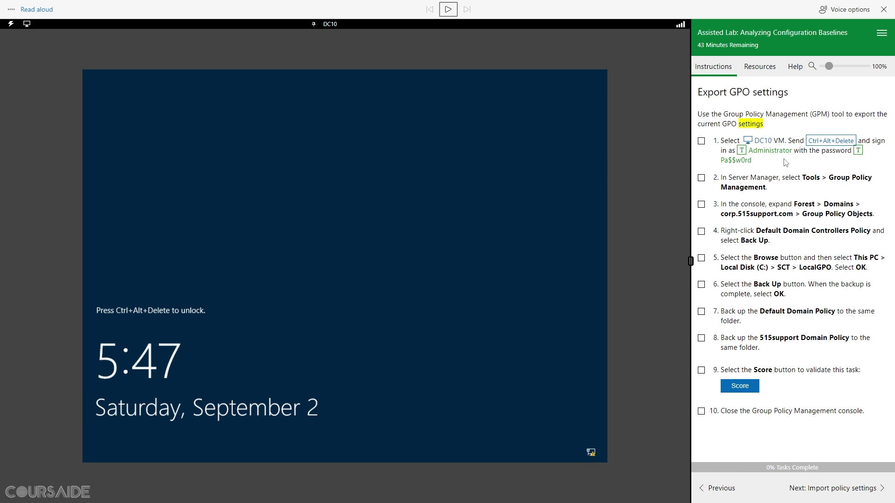
Sign in to the DC10 VM as Administrator with the account password and mark instruction 1 as done.
left_click(837, 141)
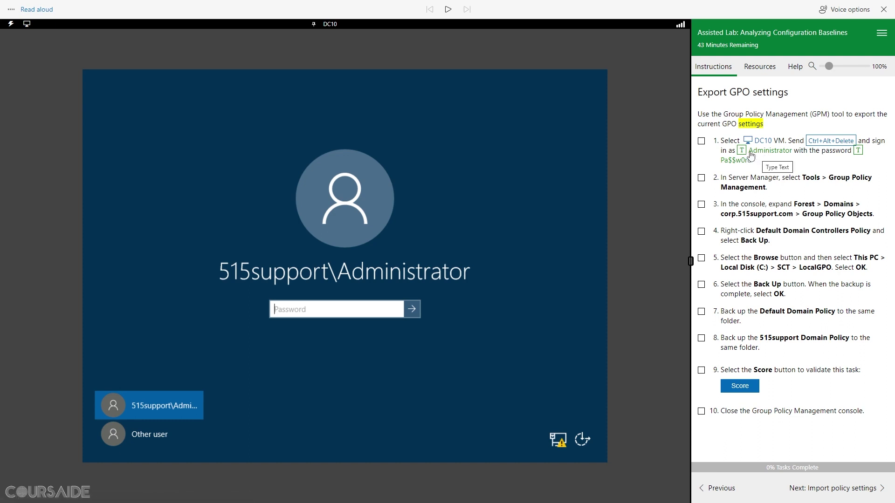
left_click(857, 151)
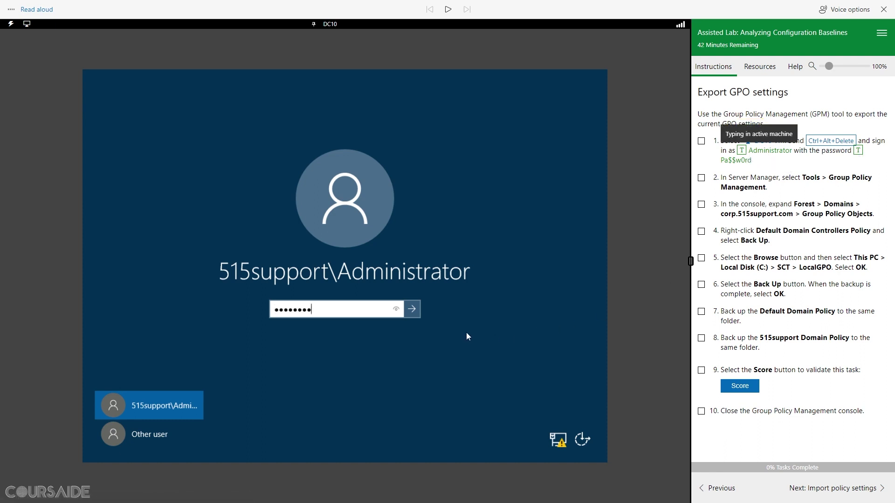
left_click(419, 316)
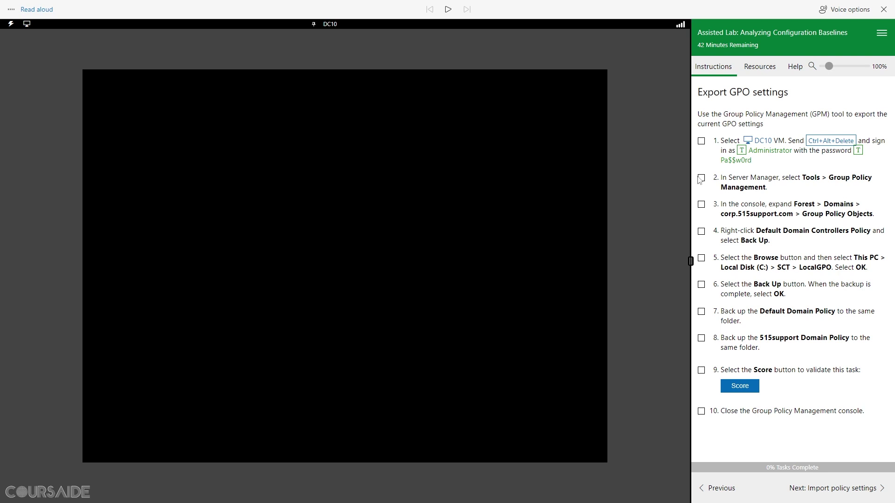
left_click(701, 141)
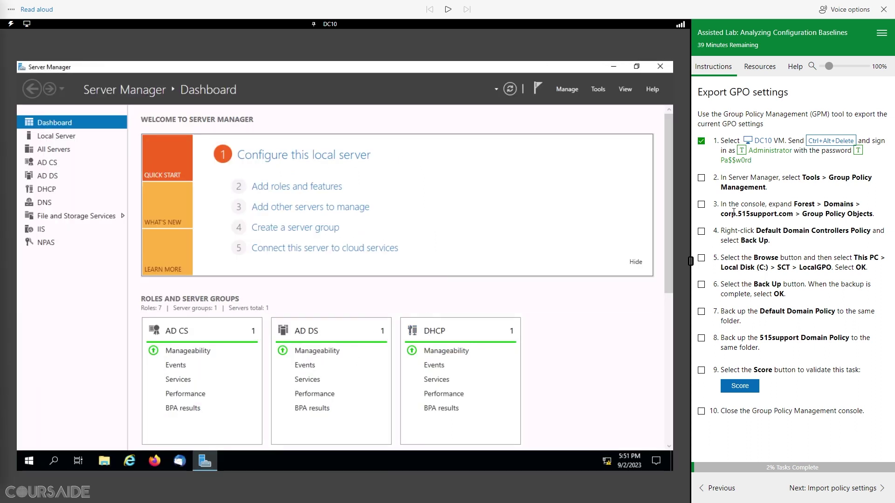
Open the Group Policy Management console from Server Manager and mark instructions 2 and 3 as done.
left_click(598, 89)
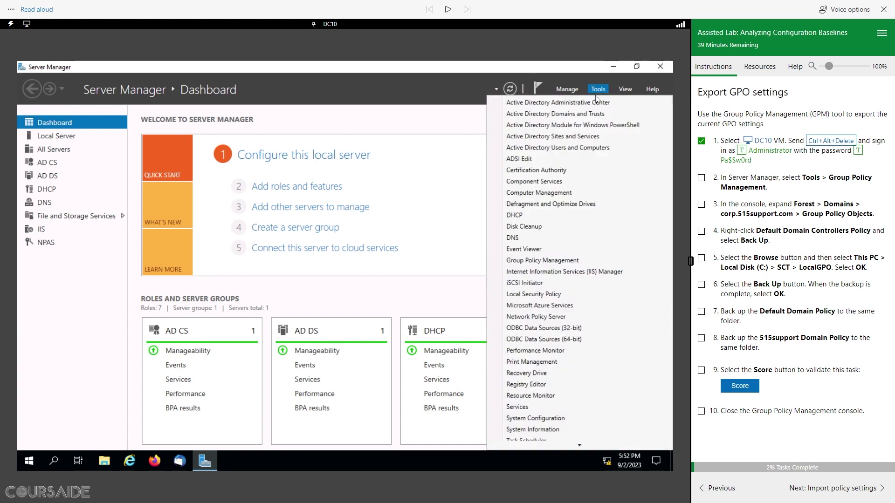
left_click(616, 260)
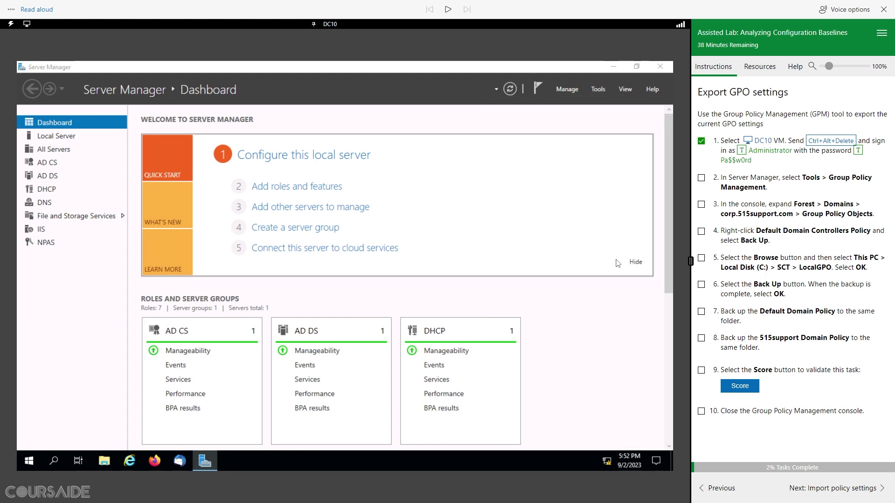
left_click(701, 179)
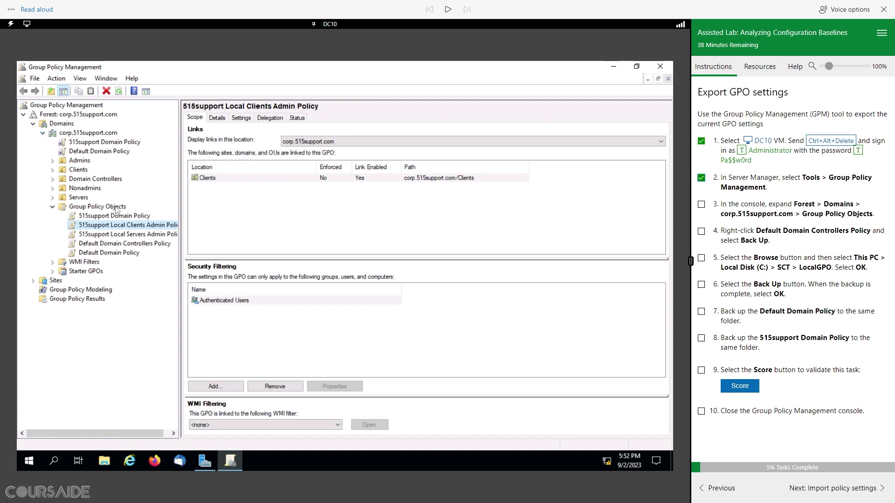
left_click(701, 204)
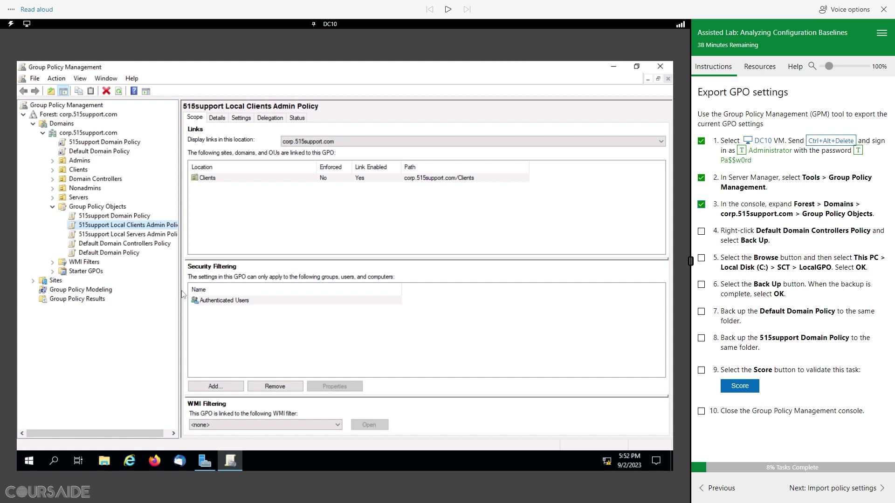
Widen the console tree and start a backup of the Default Domain Controllers Policy.
left_click_drag(180, 293, 216, 284)
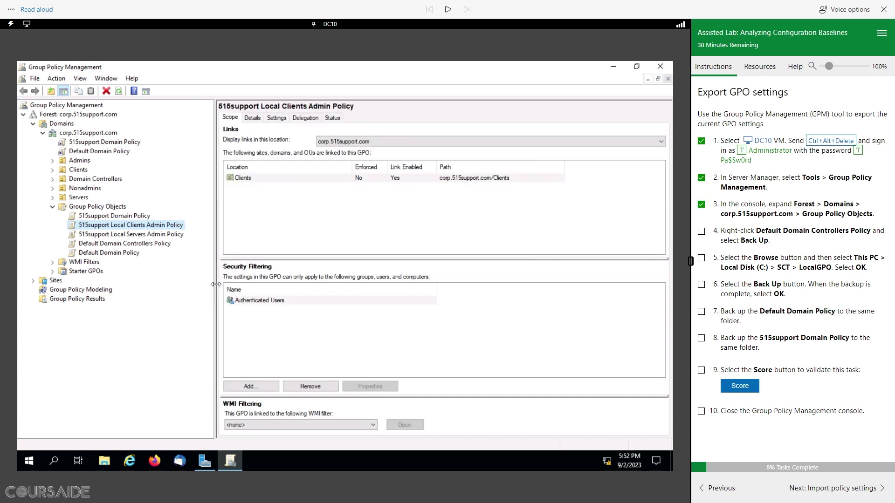
left_click(160, 243)
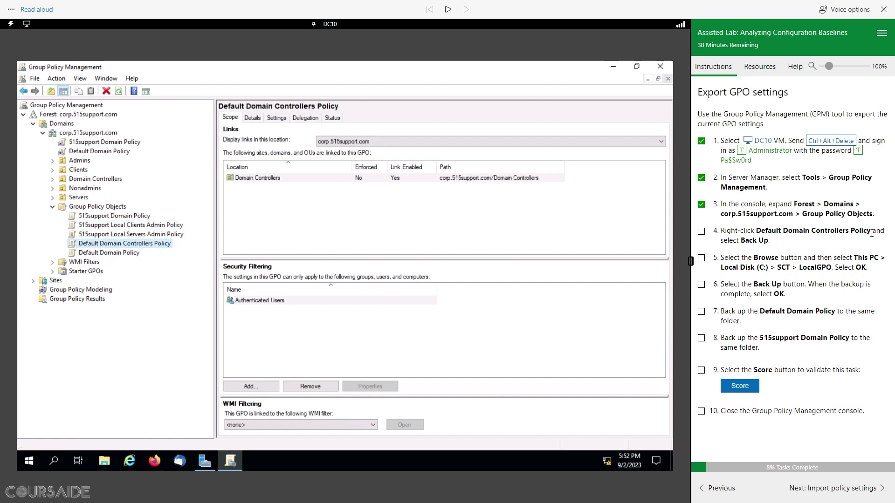
right_click(141, 244)
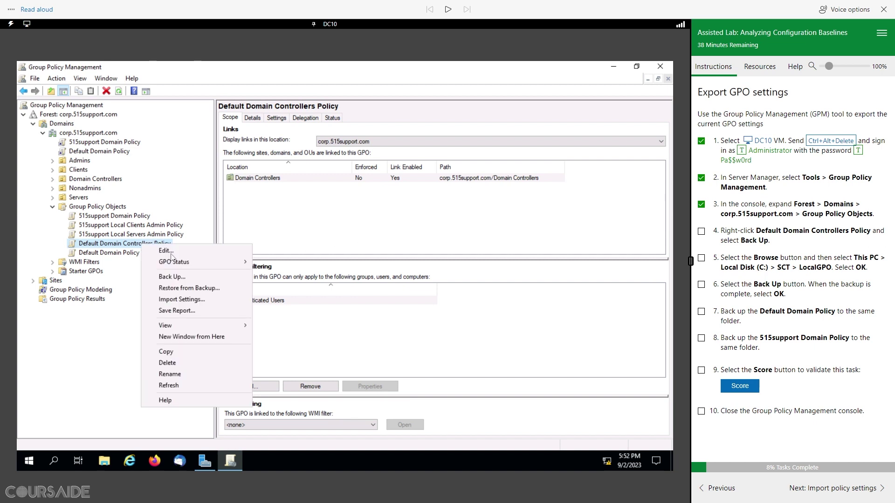
left_click(182, 279)
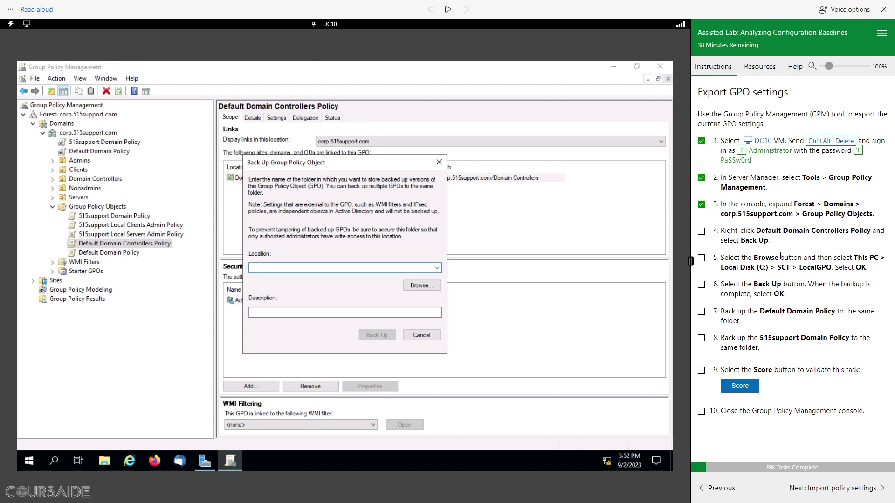
Set the backup location to the folder C:\SCT\LocalGPO and mark instructions 4 and 5 as done.
left_click(422, 285)
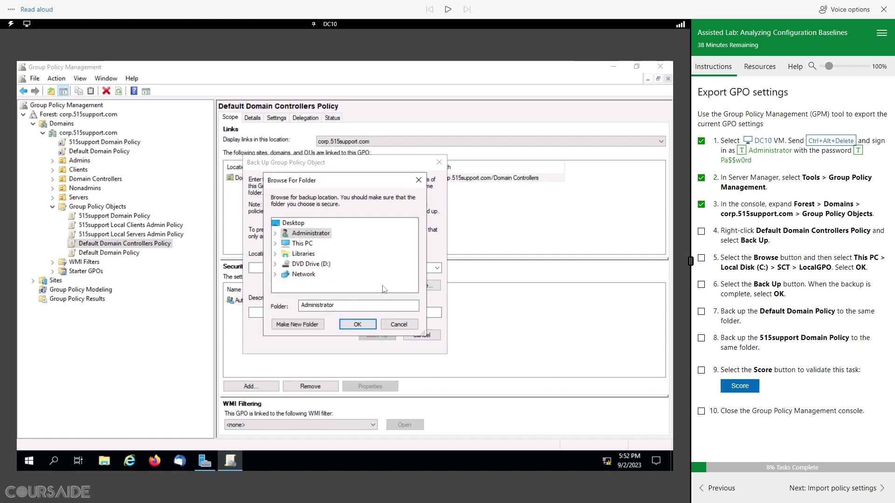
left_click(300, 244)
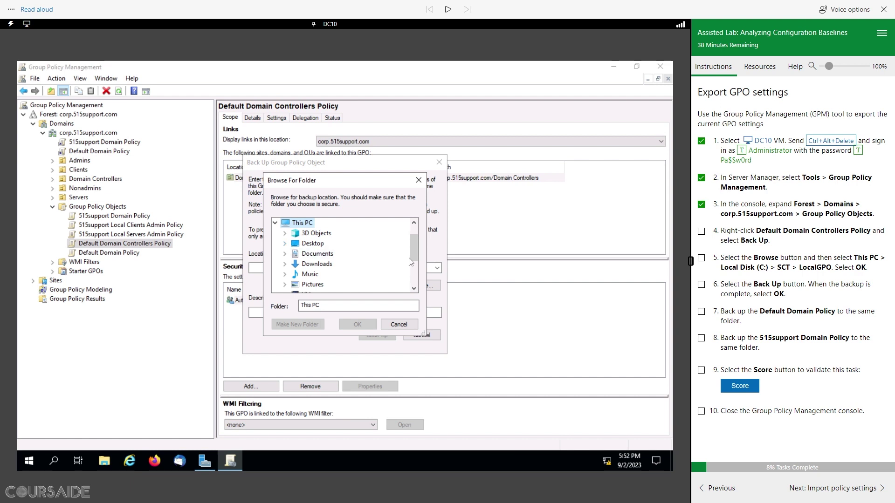
left_click(414, 289)
left_click(414, 288)
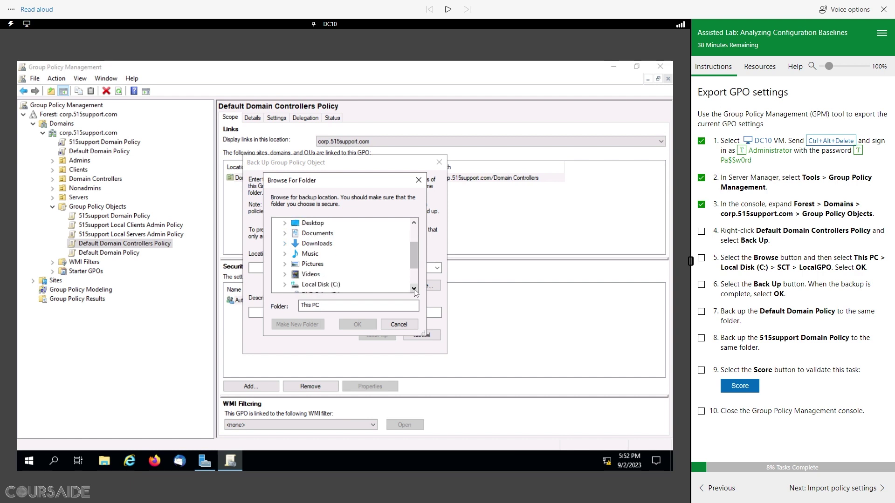
left_click(414, 288)
left_click(414, 288)
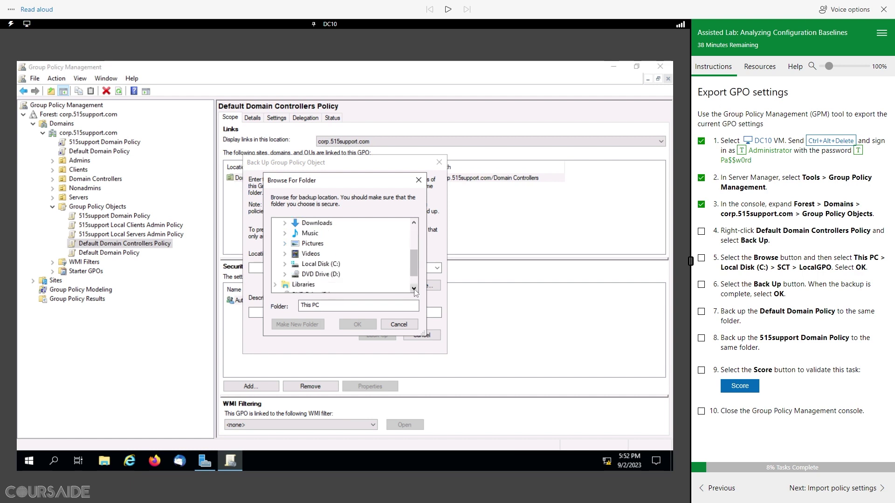
left_click(320, 263)
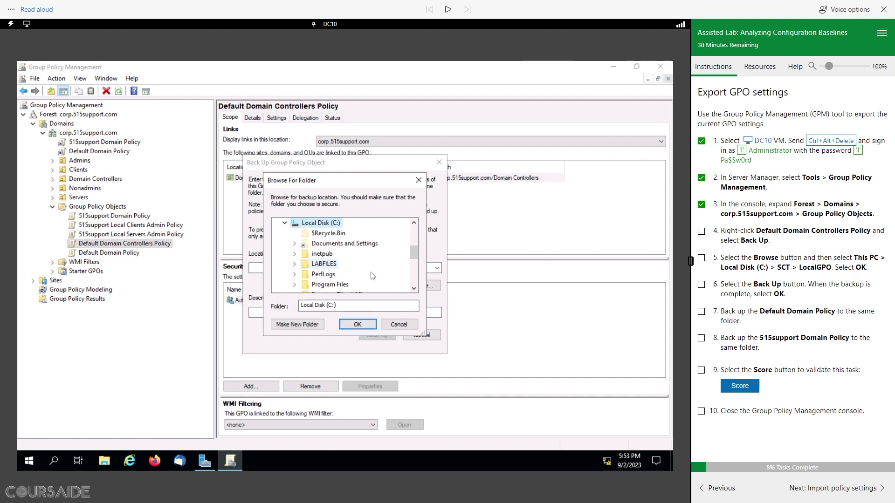
left_click(414, 288)
left_click(414, 288)
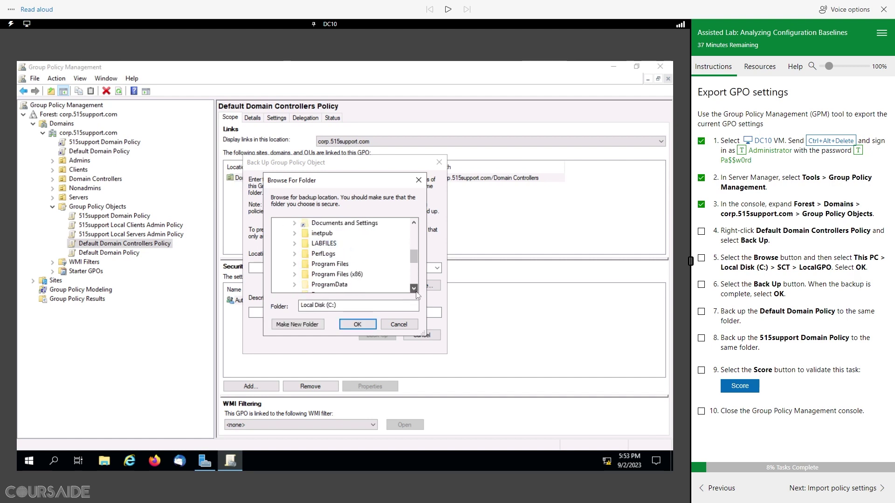
left_click(414, 288)
left_click(414, 289)
left_click(413, 288)
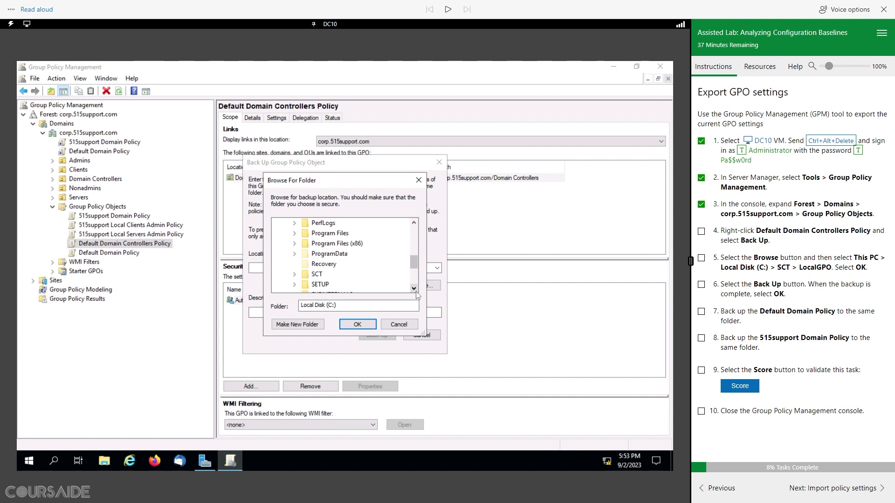
left_click(318, 276)
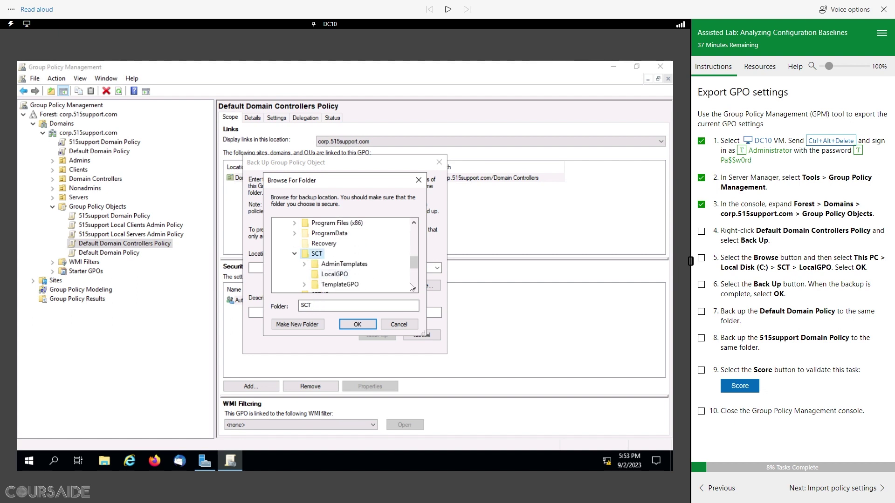
left_click(333, 275)
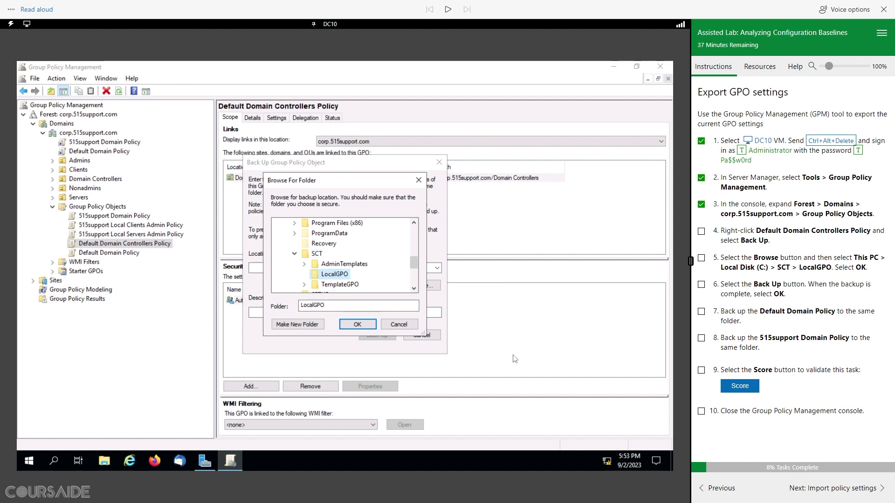
left_click(357, 324)
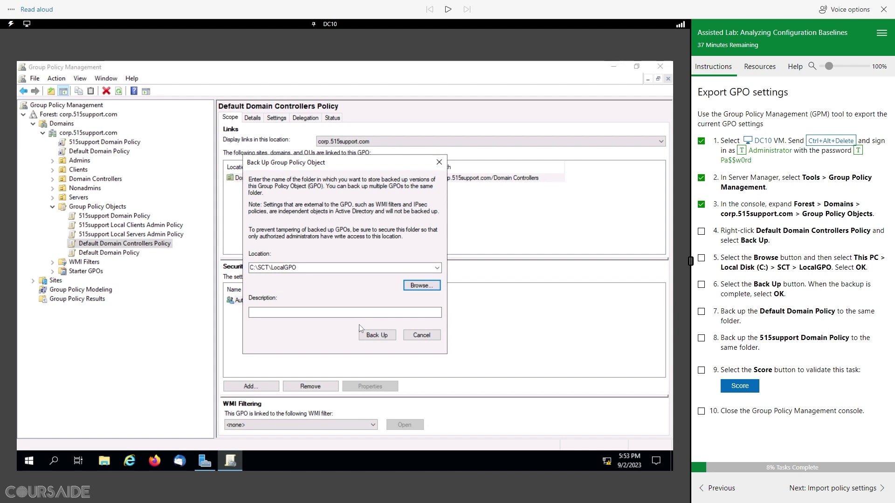
left_click(701, 258)
left_click(493, 51)
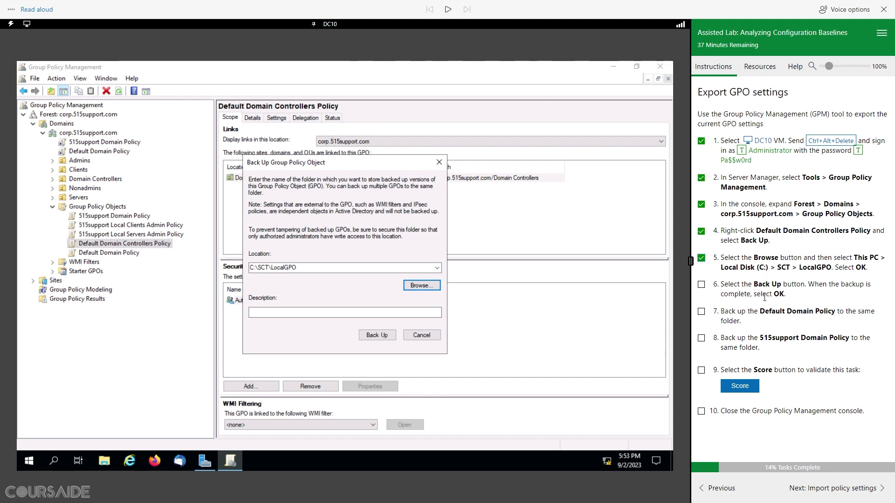
Run the backup of the Default Domain Controllers Policy, close its progress report and mark instruction 6 as done.
left_click(377, 335)
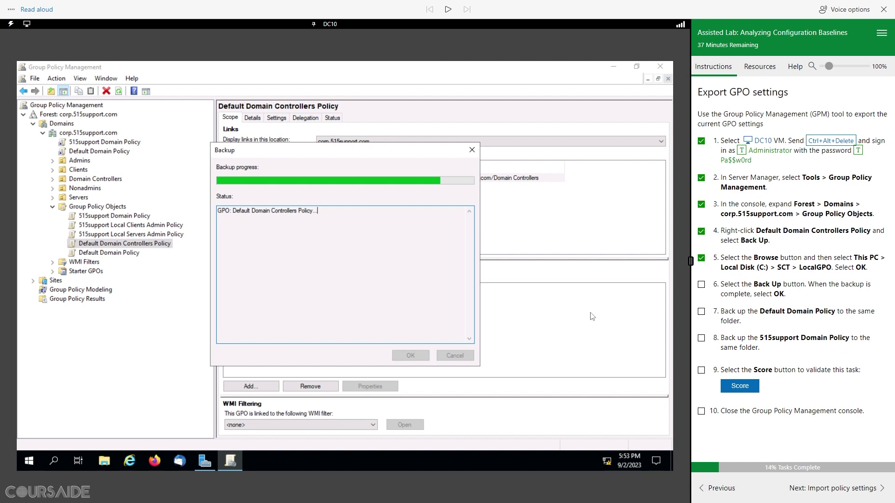
left_click(410, 356)
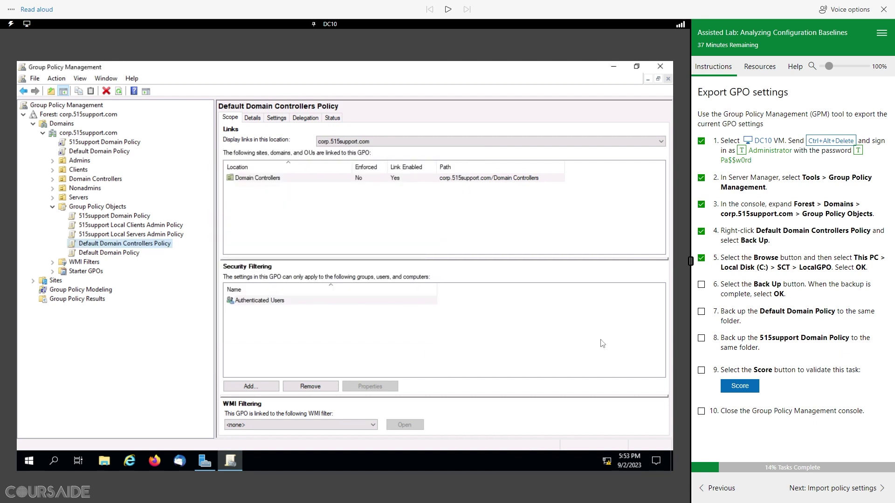
left_click(701, 285)
Back up the Default Domain Policy to C:\SCT\LocalGPO and mark instruction 7 as done.
left_click(127, 255)
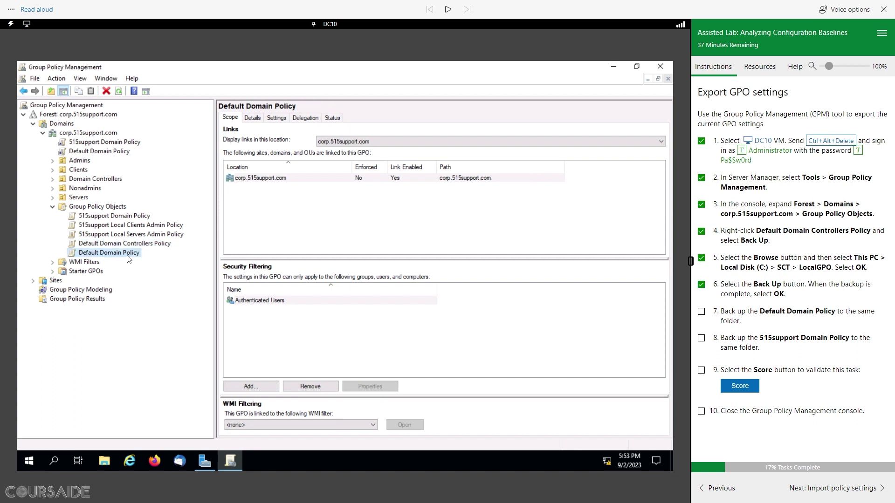
right_click(127, 253)
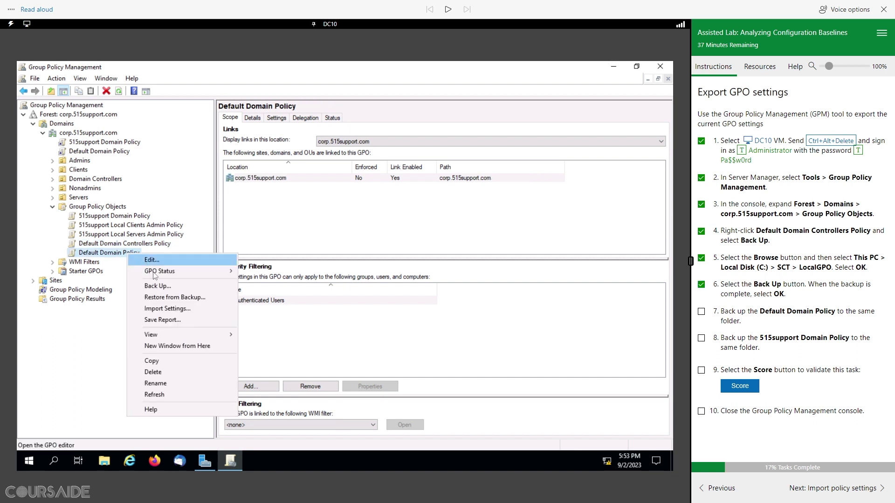
left_click(158, 286)
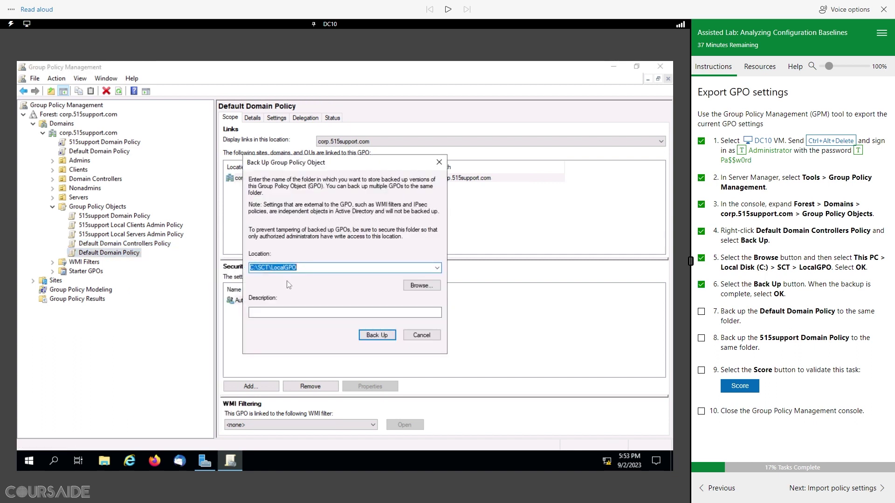
left_click(299, 269)
left_click(377, 336)
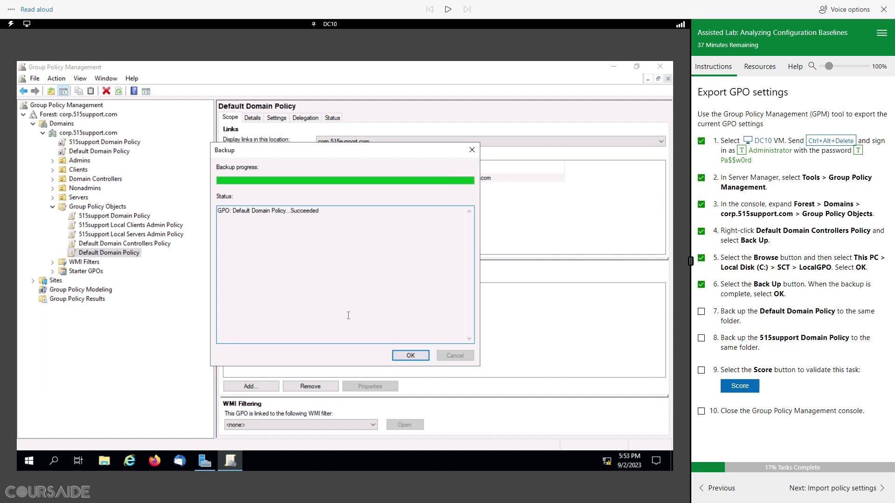
left_click(411, 356)
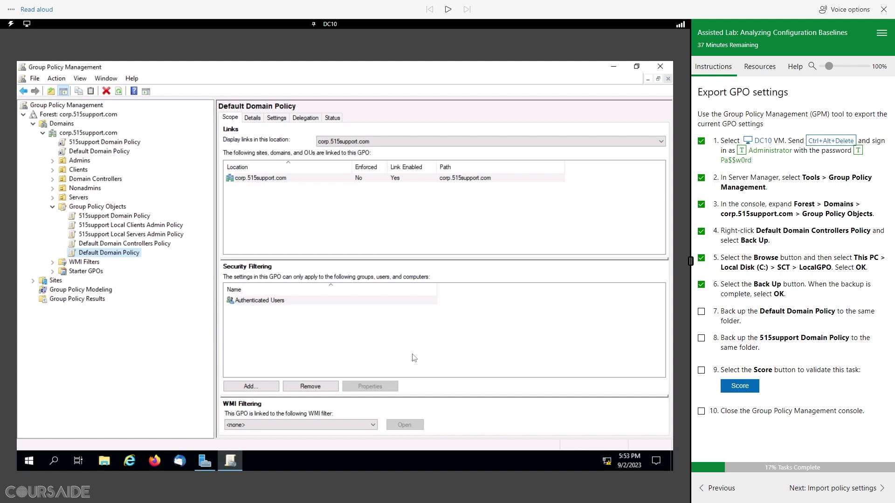
left_click(702, 311)
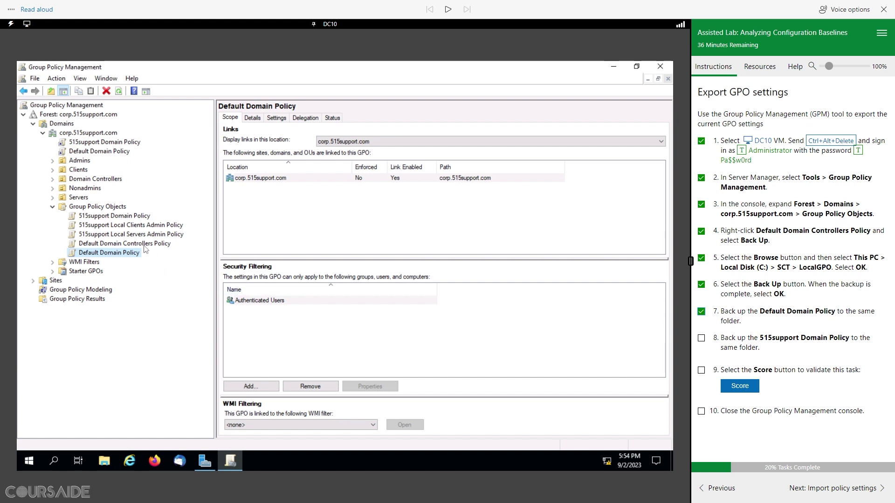
Back up the 515support Domain Policy to C:\SCT\LocalGPO and mark instruction 8 as done.
left_click(117, 216)
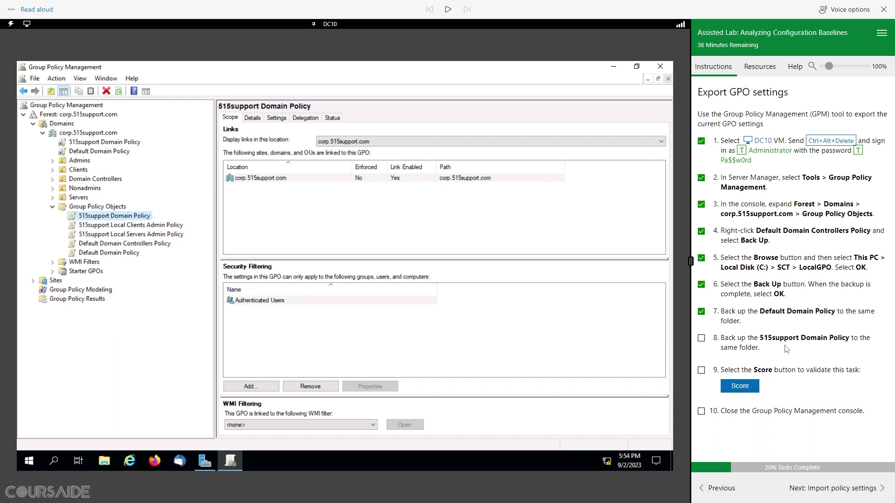
right_click(119, 219)
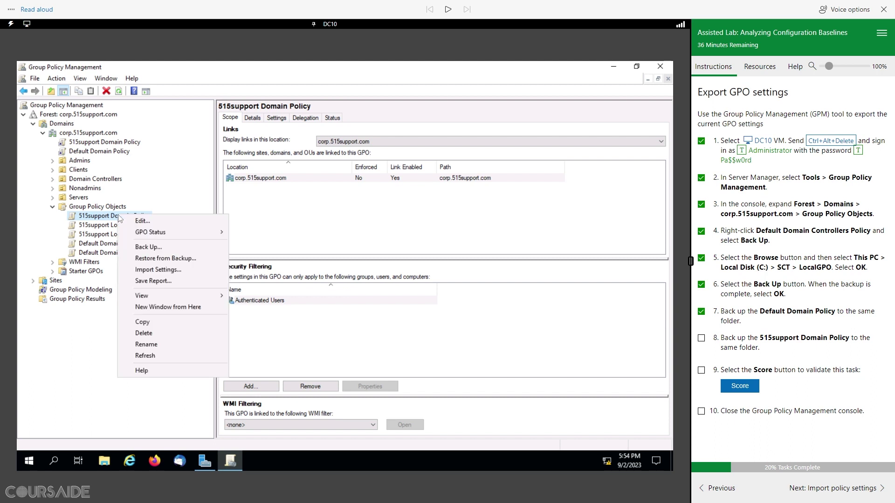
left_click(149, 247)
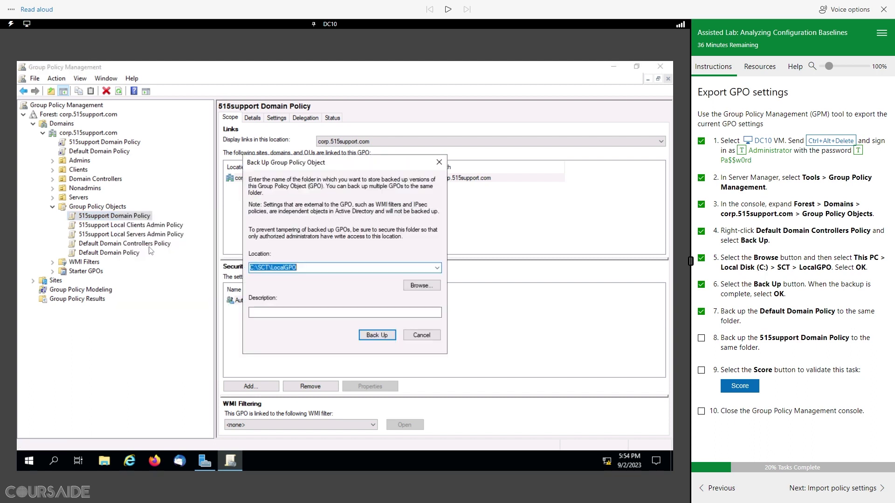
left_click(296, 266)
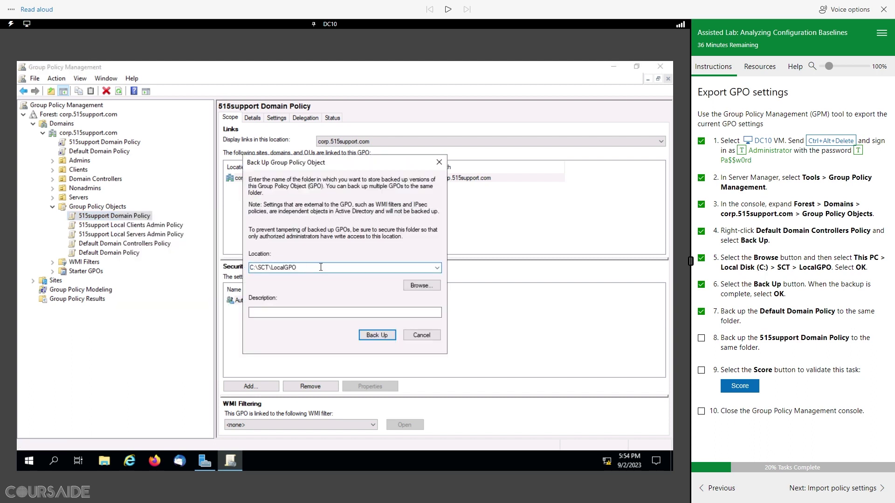
left_click(376, 335)
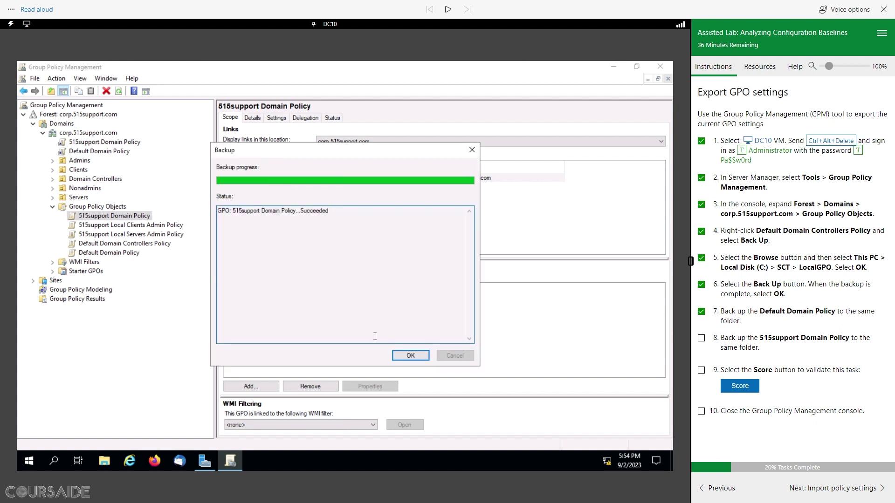
left_click(411, 358)
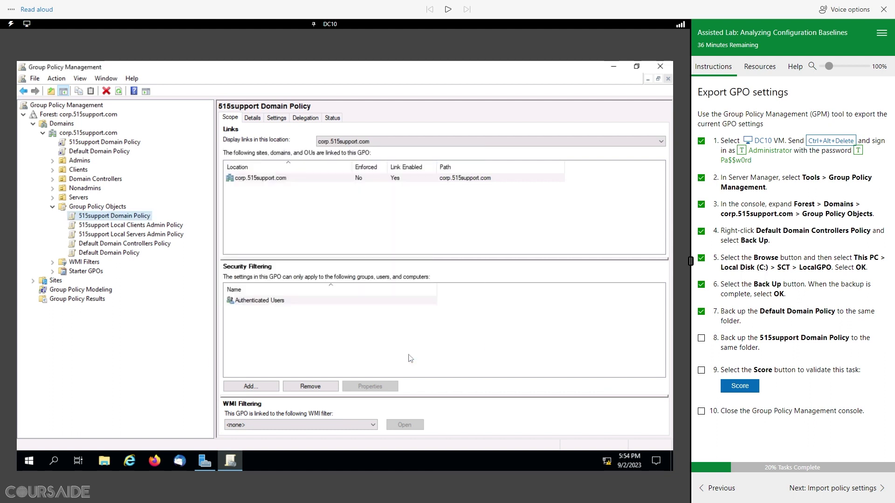
left_click(701, 338)
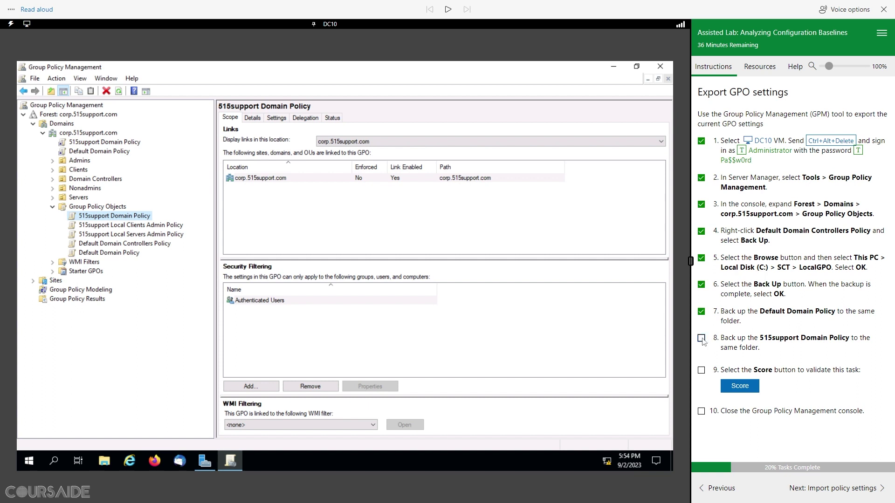
Score the GPO backup task, close the Group Policy Management console and mark instruction 10 as done.
left_click(741, 390)
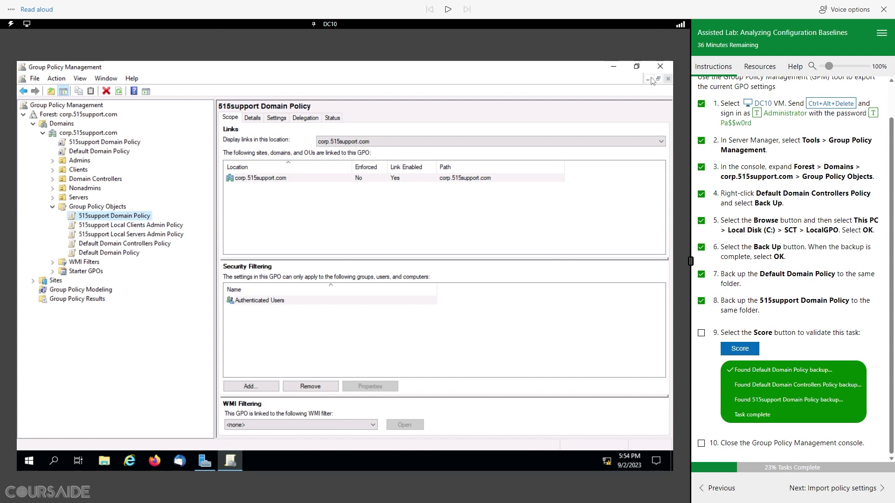
left_click(660, 66)
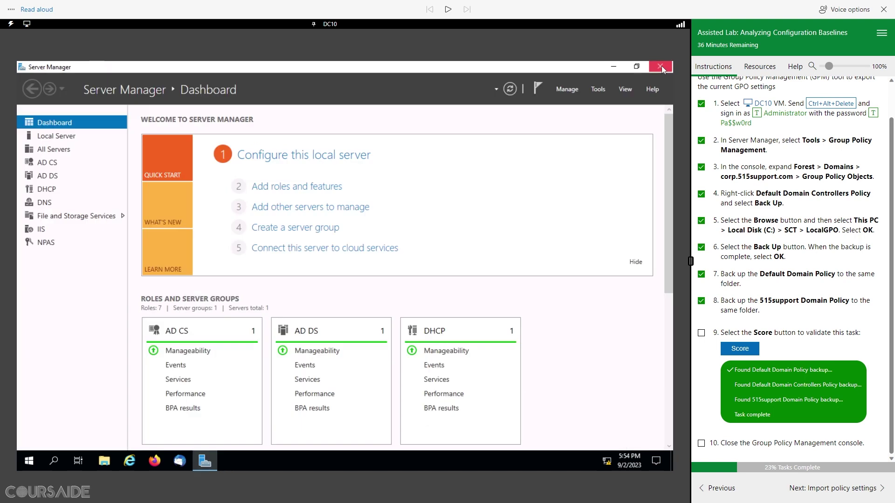
left_click(701, 443)
Continue to the Import policy settings page and have its introduction read aloud.
left_click(842, 494)
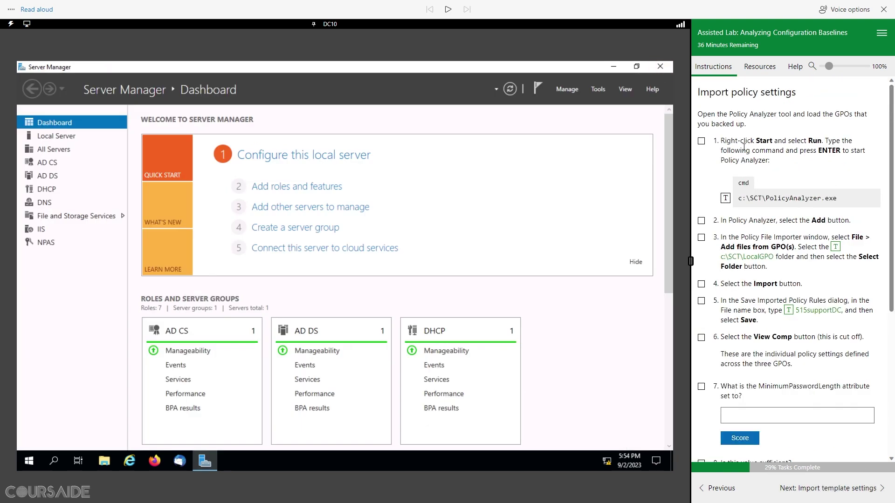
left_click(448, 9)
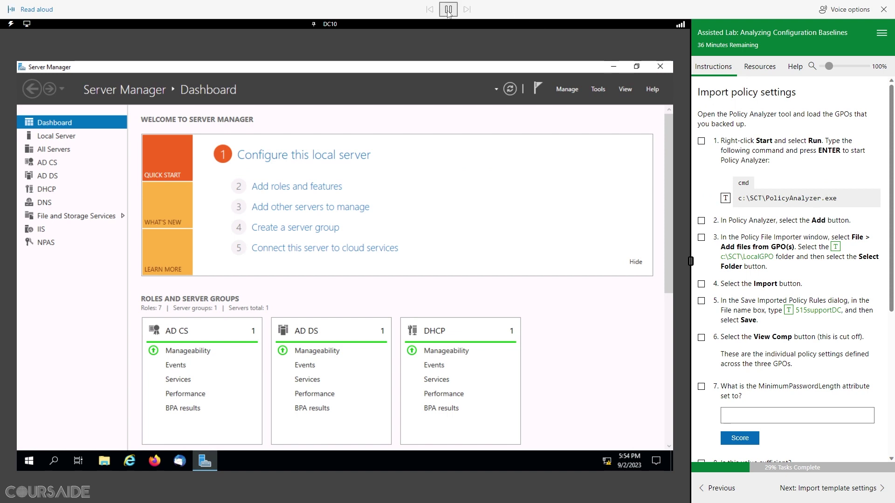
left_click_drag(799, 93, 696, 93)
left_click(450, 13)
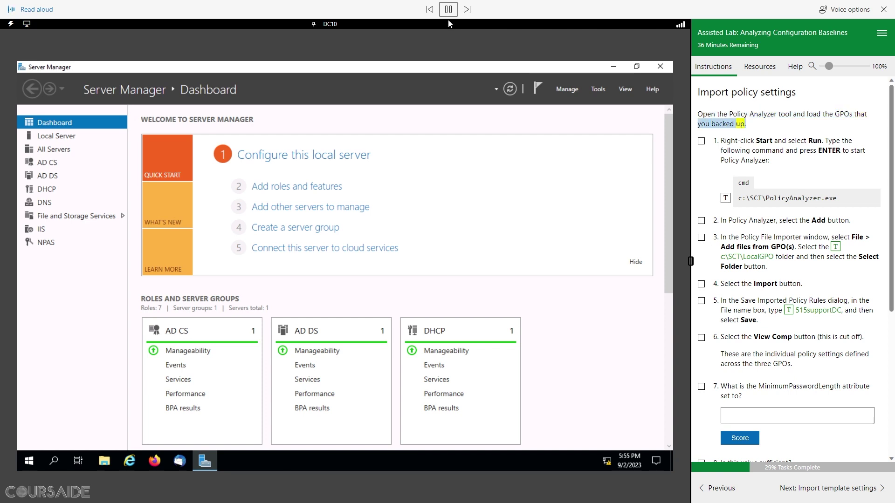
left_click(447, 10)
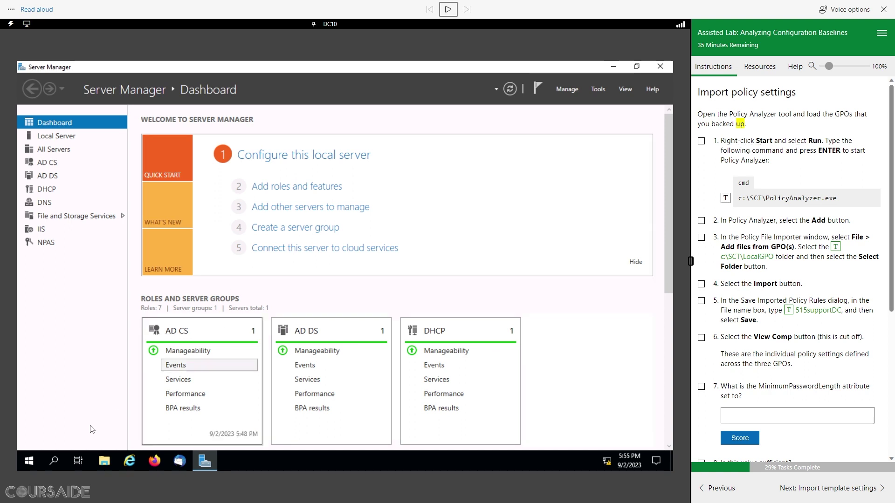
Launch Policy Analyzer by running c:\SCT\PolicyAnalyzer.exe on DC10 and mark instruction 1 as done.
right_click(28, 464)
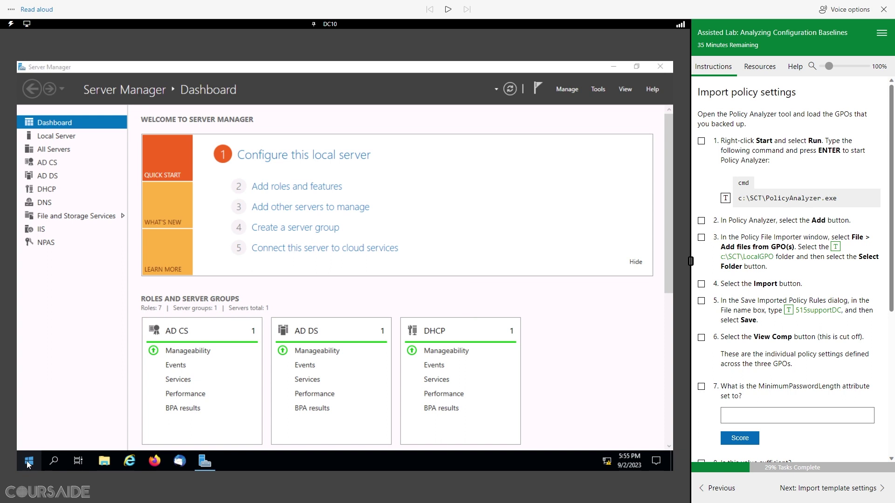
left_click(63, 410)
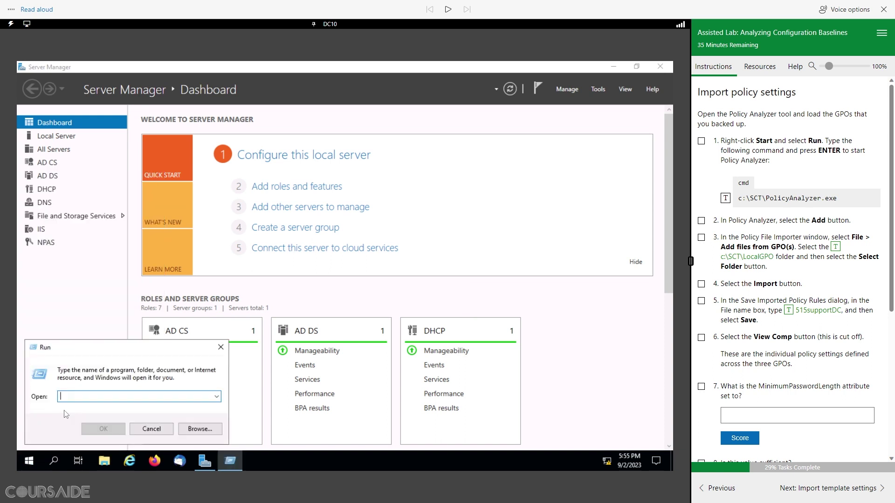
left_click(725, 199)
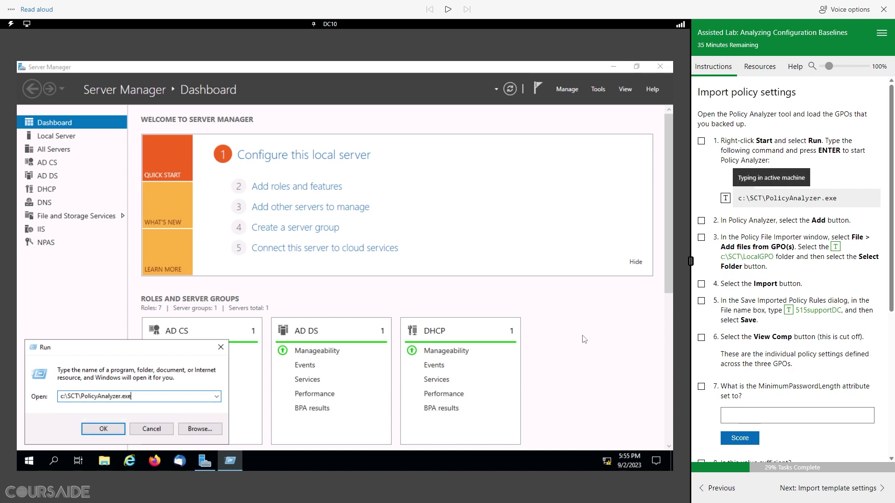
left_click(103, 429)
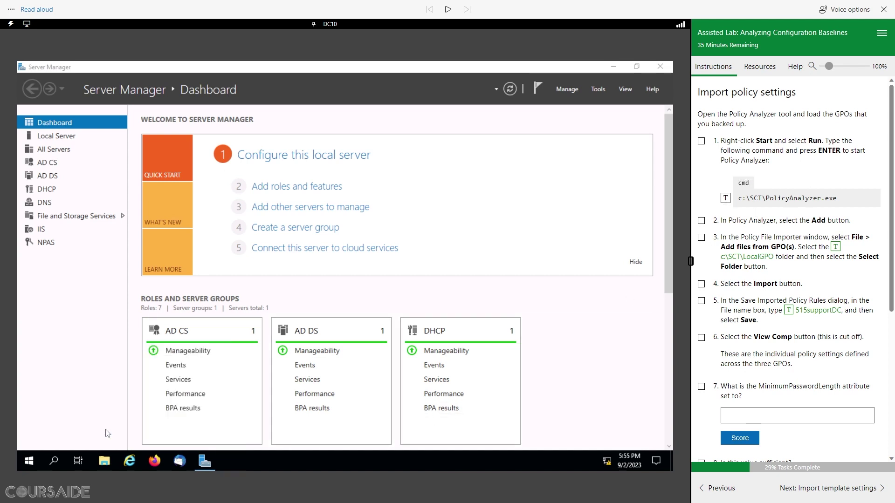
left_click(701, 141)
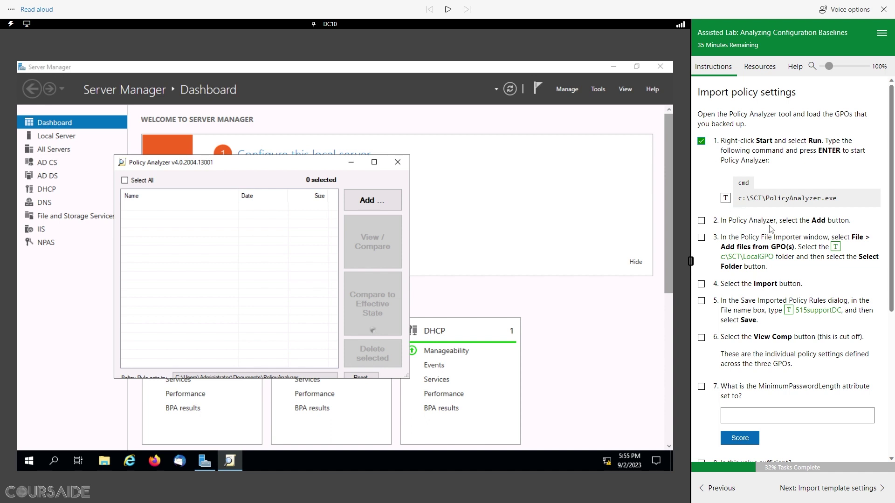
Open the Policy File Importer from Policy Analyzer and mark instruction 2 as done.
left_click(378, 202)
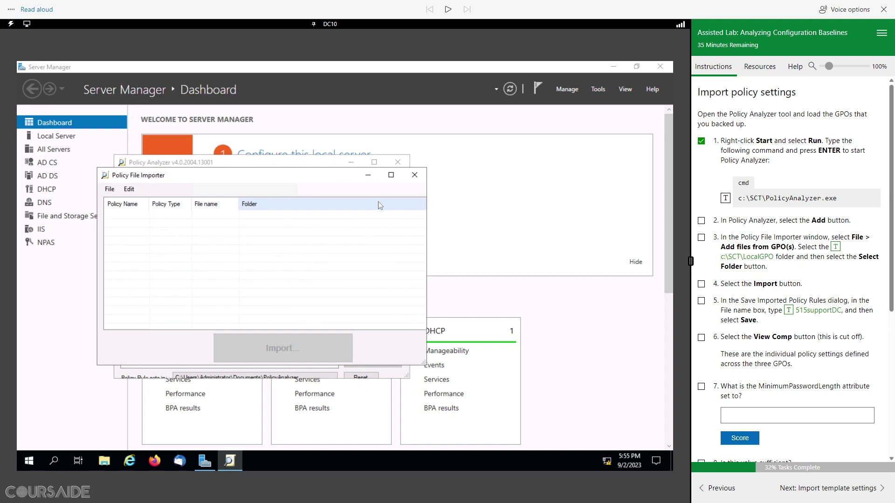
left_click(701, 220)
scroll(768, 261, "down", 1)
scroll(768, 261, "down", 2)
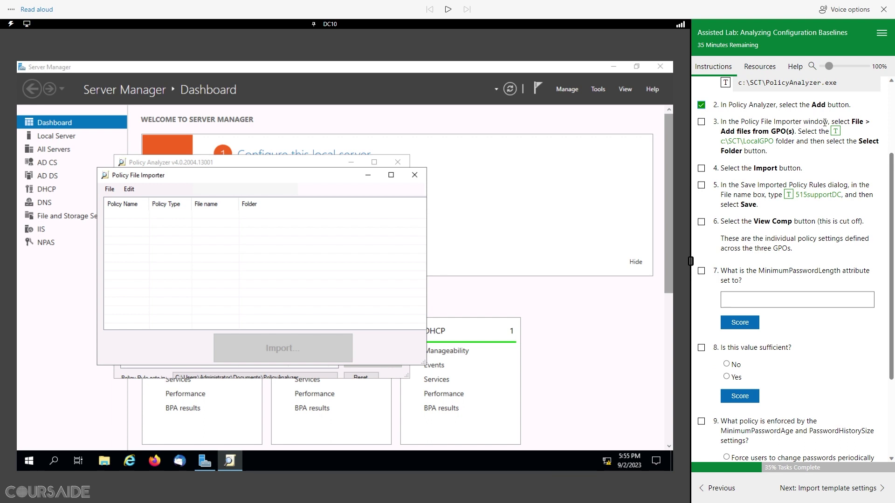
Add the GPO files from the c:\SCT\LocalGPO folder to the importer and mark instruction 3 as done.
left_click(109, 189)
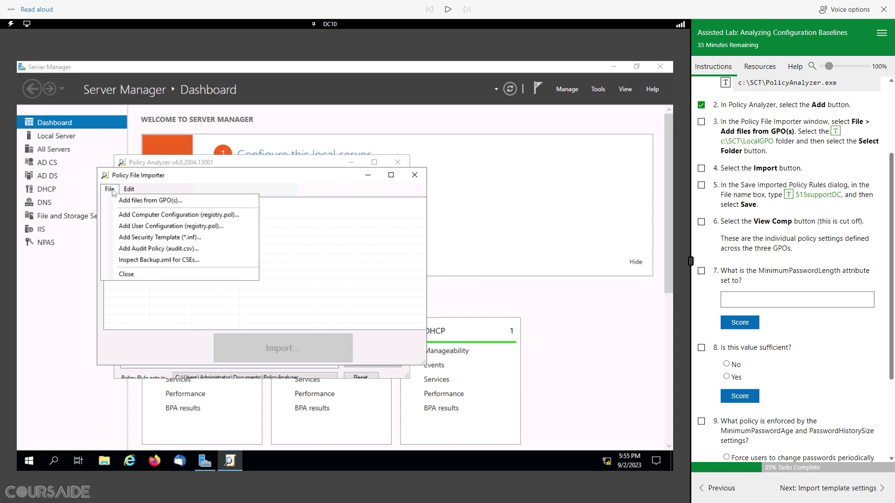
left_click(154, 200)
left_click(110, 189)
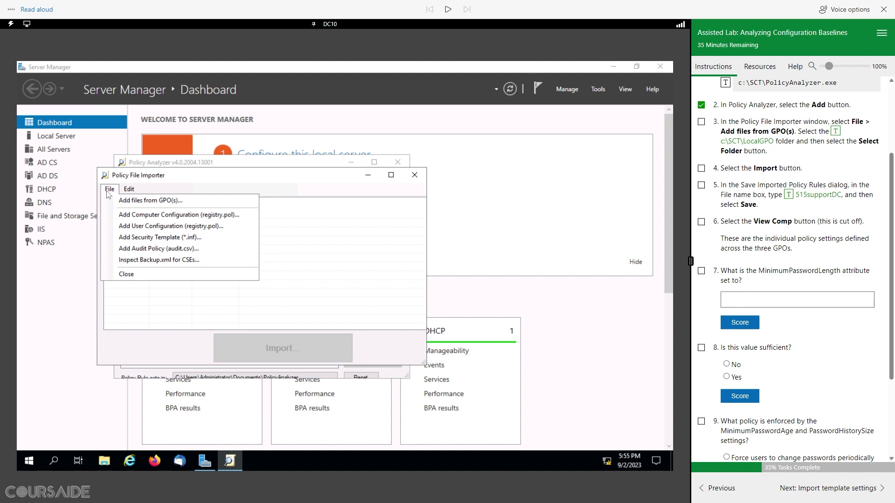
left_click(154, 200)
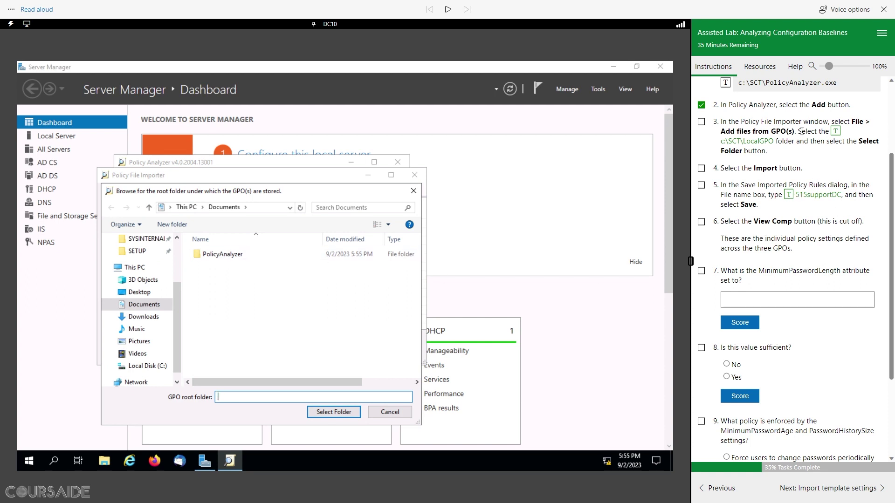
left_click(834, 131)
left_click(334, 412)
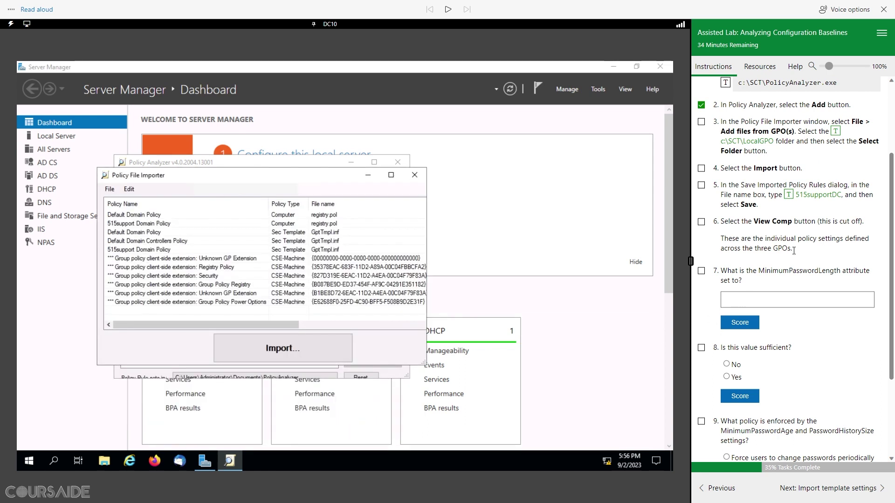
left_click(701, 123)
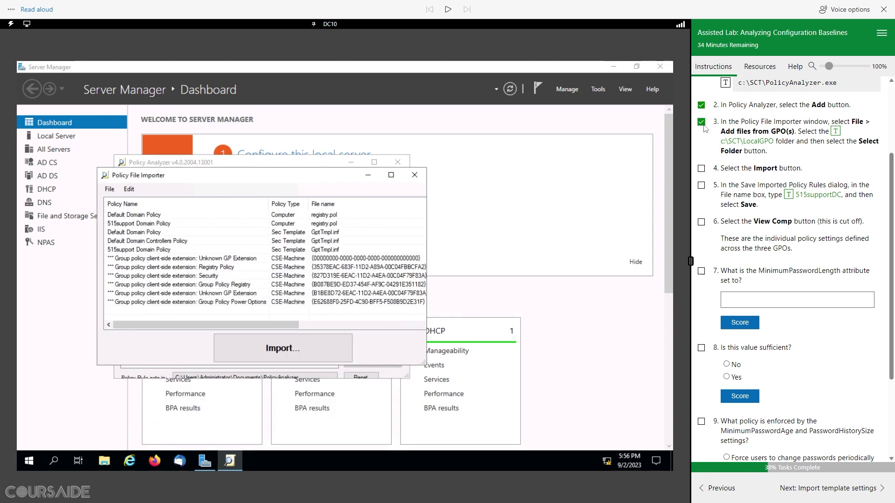
Import the listed policy files, save the policy rules as 515supportDC and mark instructions 4 and 5 as done.
left_click(269, 355)
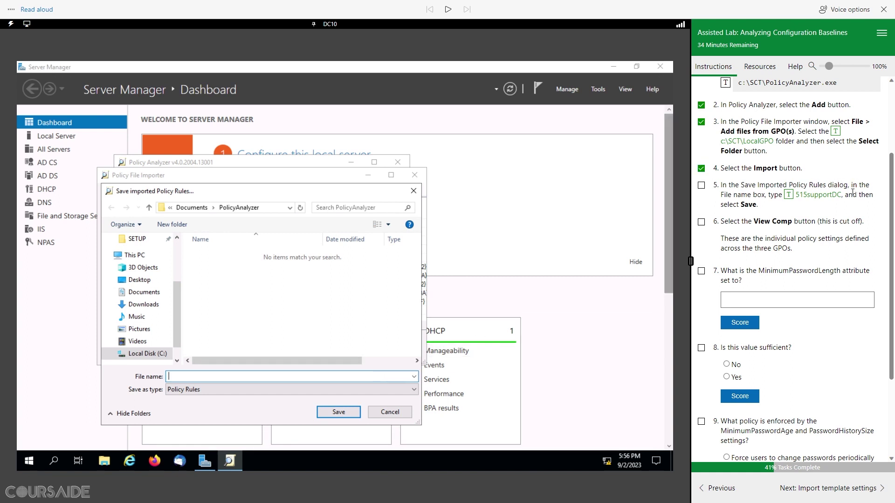
left_click(788, 194)
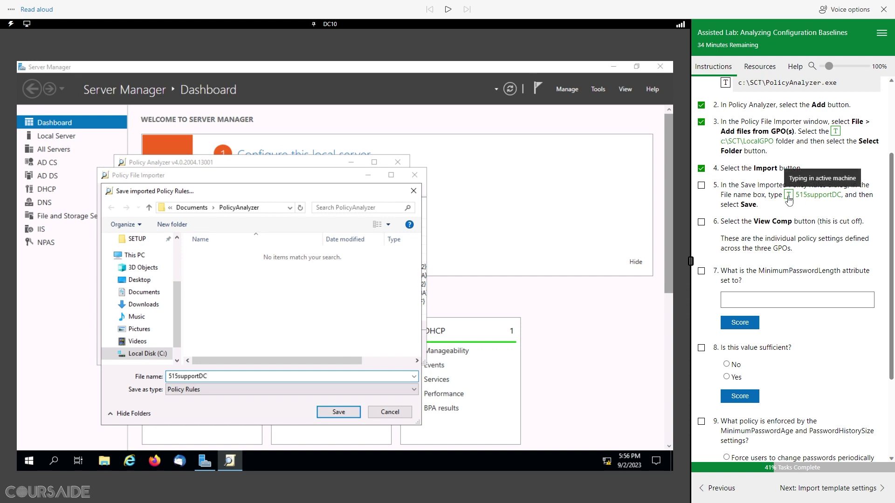
left_click(338, 412)
left_click(701, 186)
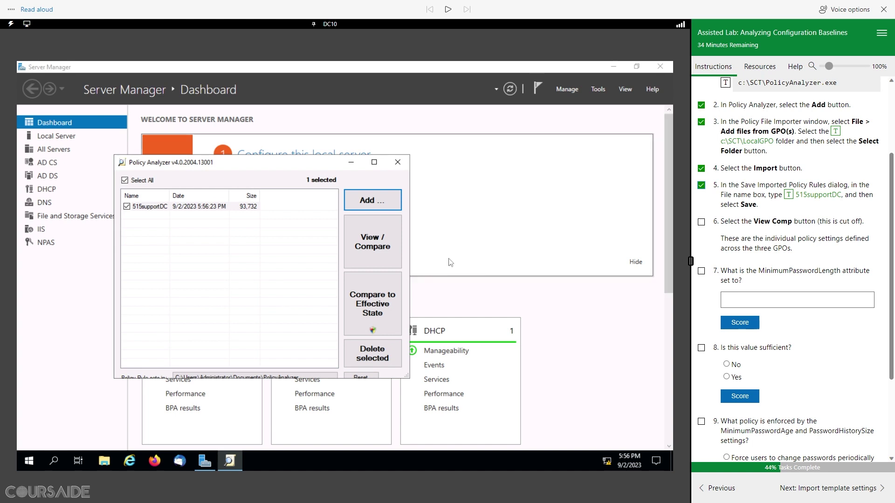
Open the 515supportDC rule set in the Policy Viewer and mark instruction 6 as done.
left_click(377, 248)
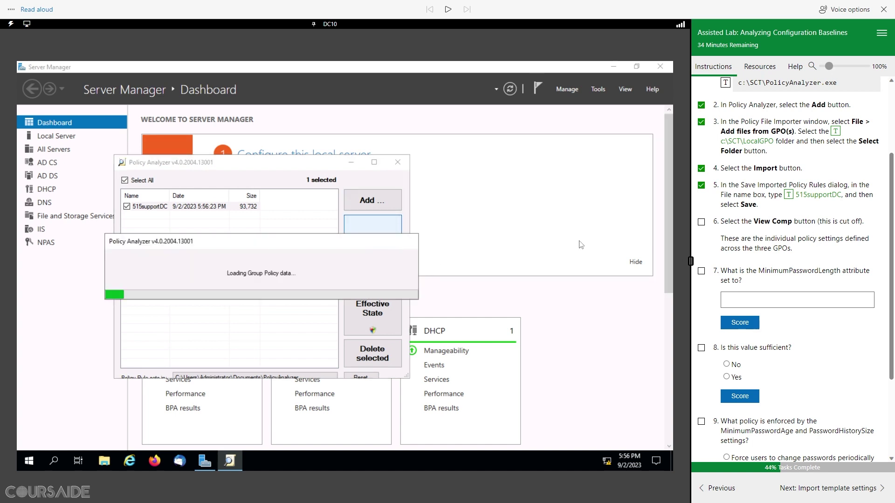
left_click(703, 223)
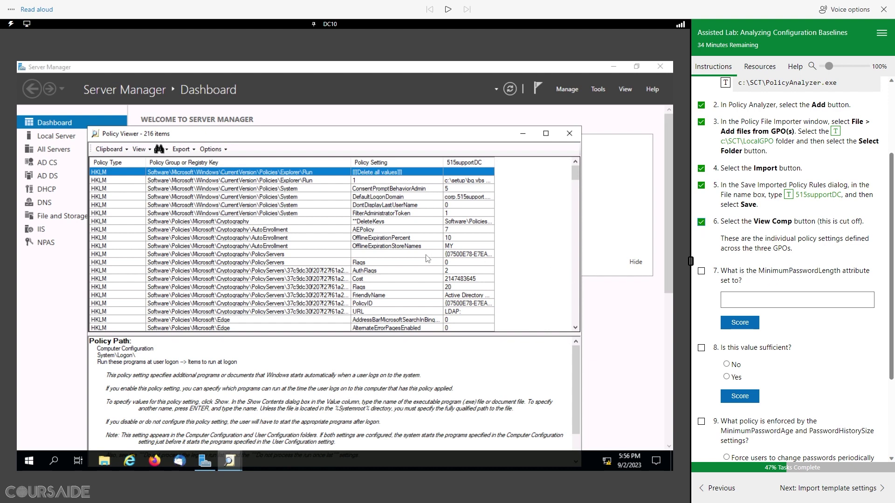
Find the MinimumPasswordLength setting in the Policy Viewer, then answer question 7 with 7, score it and mark it as done.
scroll(506, 245, "down", 2)
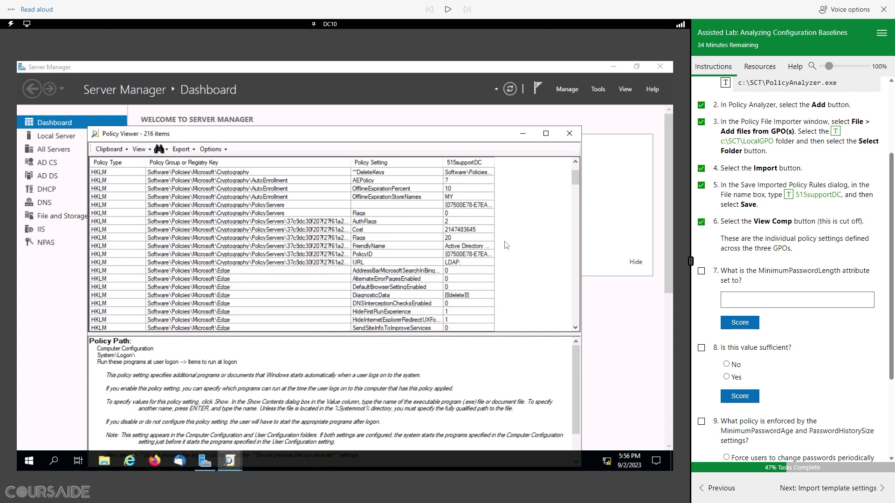
scroll(506, 245, "down", 20)
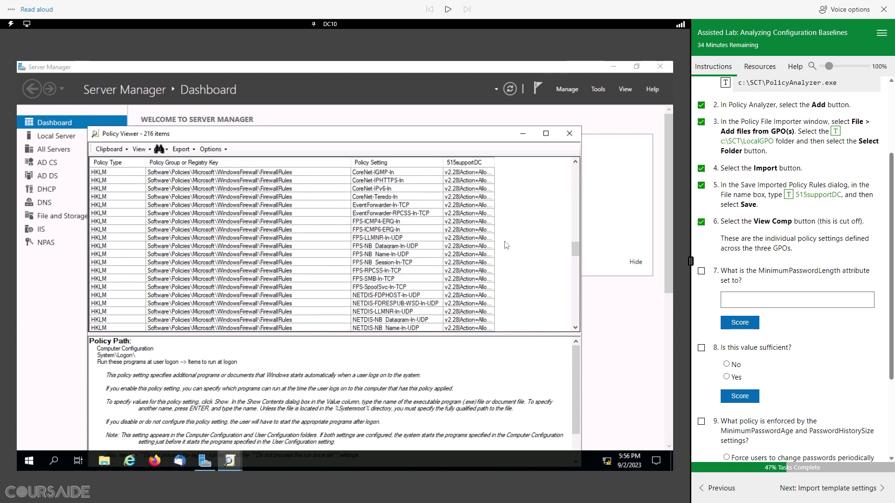
scroll(505, 245, "down", 20)
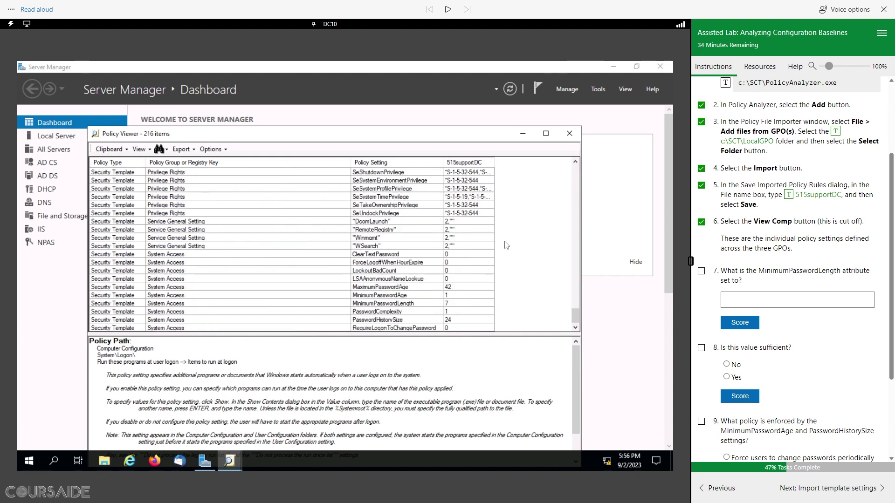
left_click(395, 304)
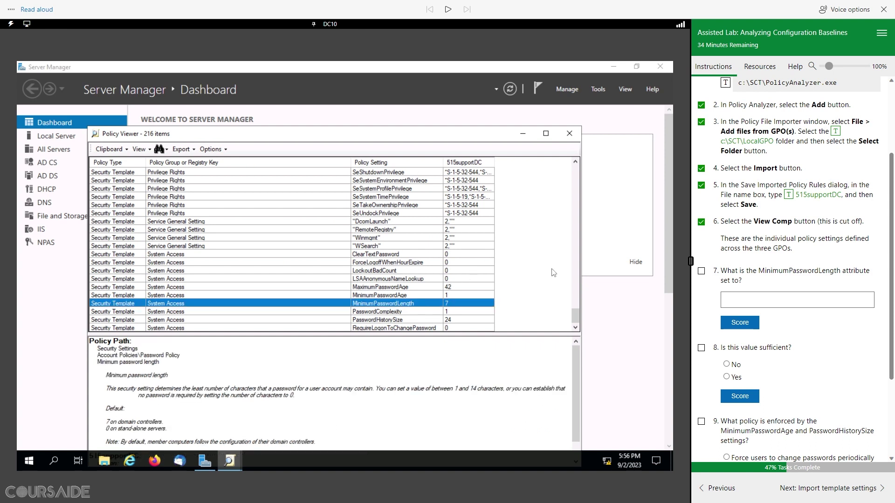
left_click(740, 295)
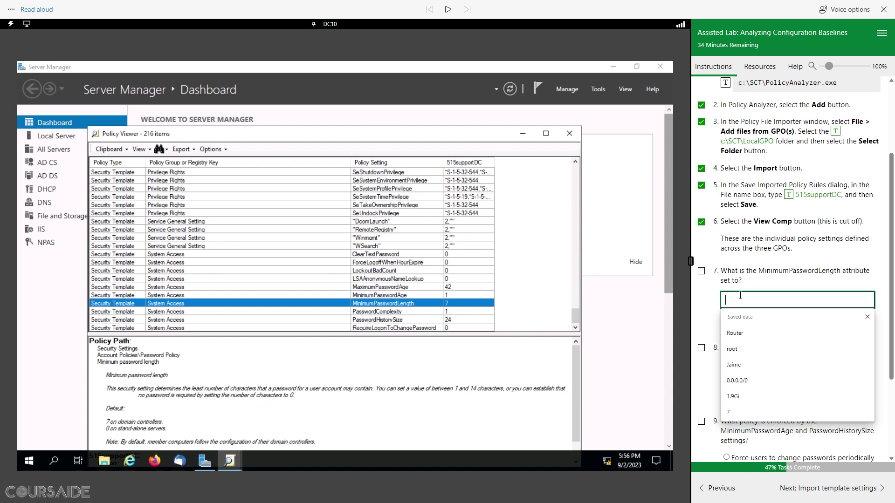
left_click(741, 412)
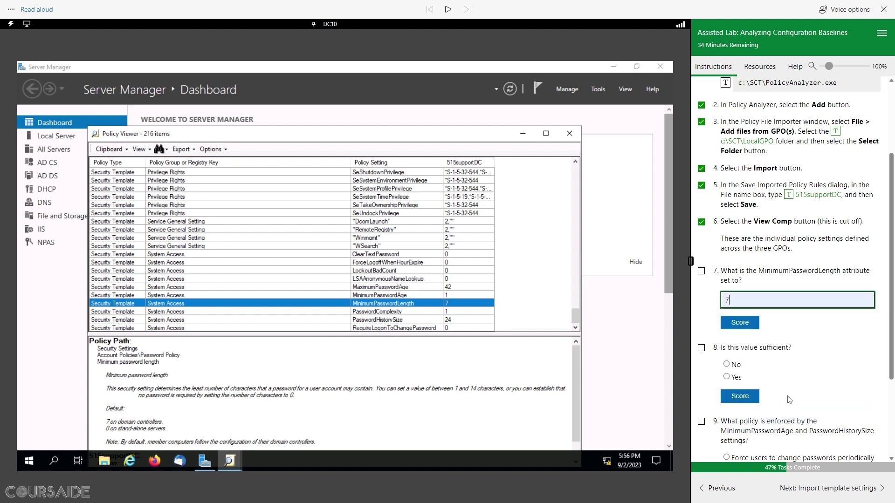
left_click(730, 328)
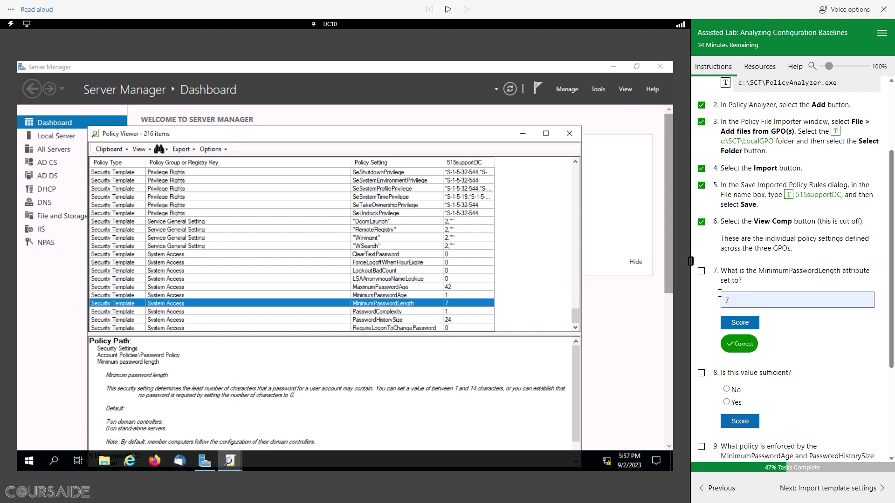
Answer question 8 with No and question 9 with Prevent users selecting old passwords repeatedly, scoring both and marking them as done.
scroll(823, 329, "down", 2)
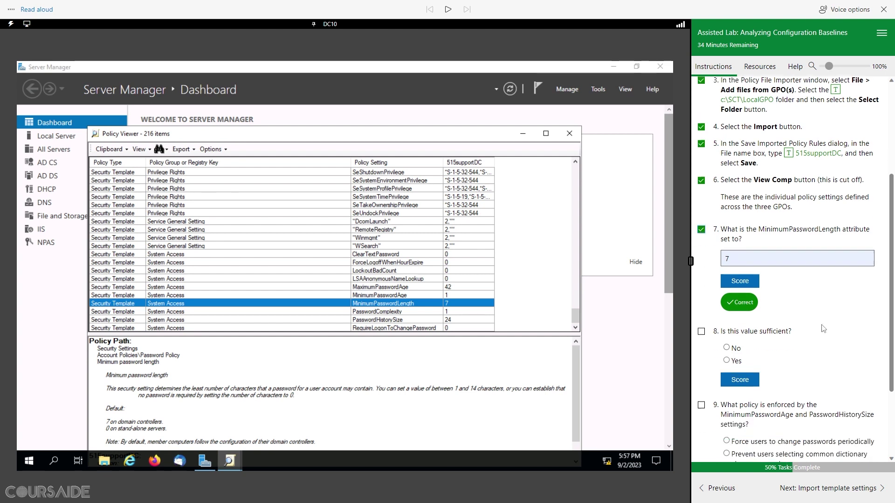
left_click(726, 331)
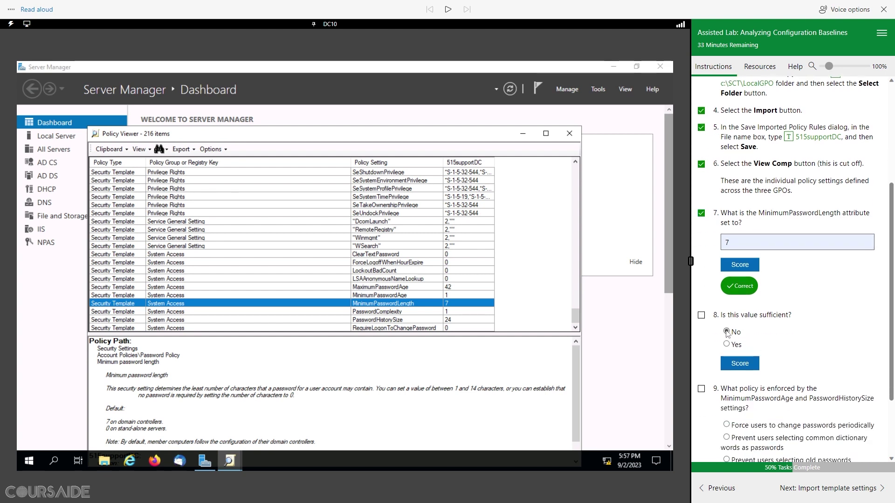
left_click(747, 365)
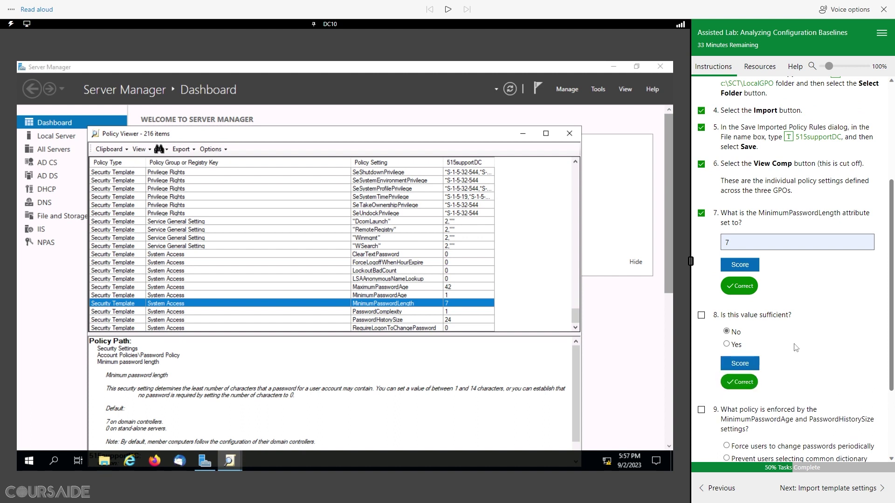
scroll(796, 348, "down", 3)
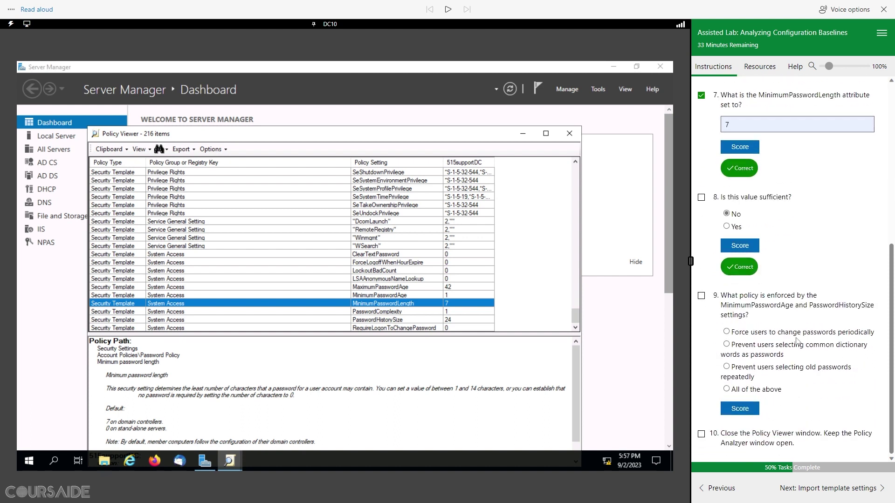
left_click(701, 197)
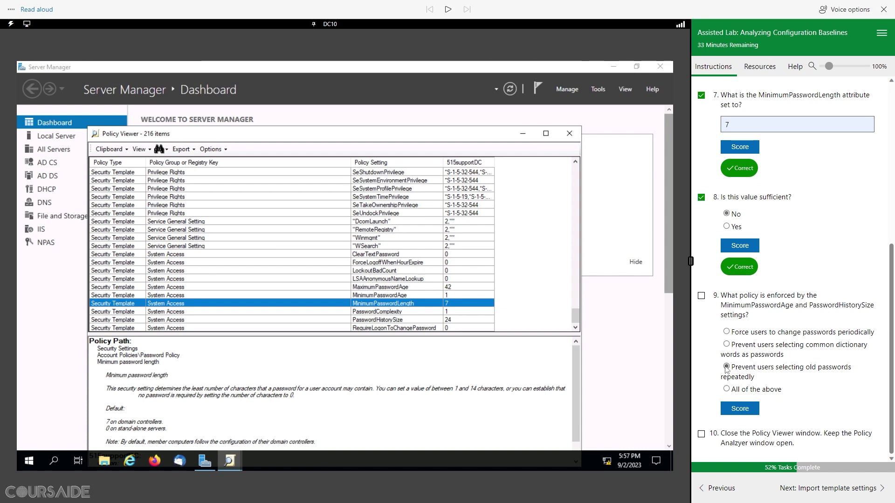
left_click(741, 409)
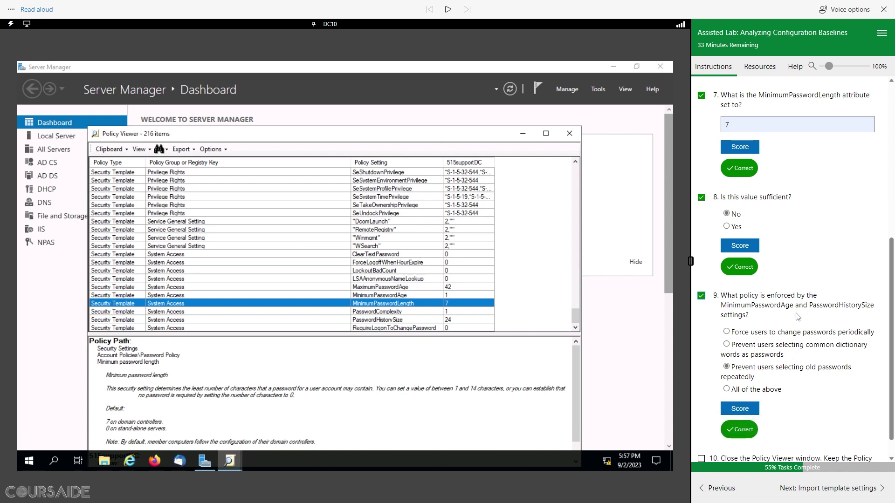
Close the Policy Viewer window, keeping Policy Analyzer open, and mark instruction 10 as done.
scroll(797, 317, "down", 1)
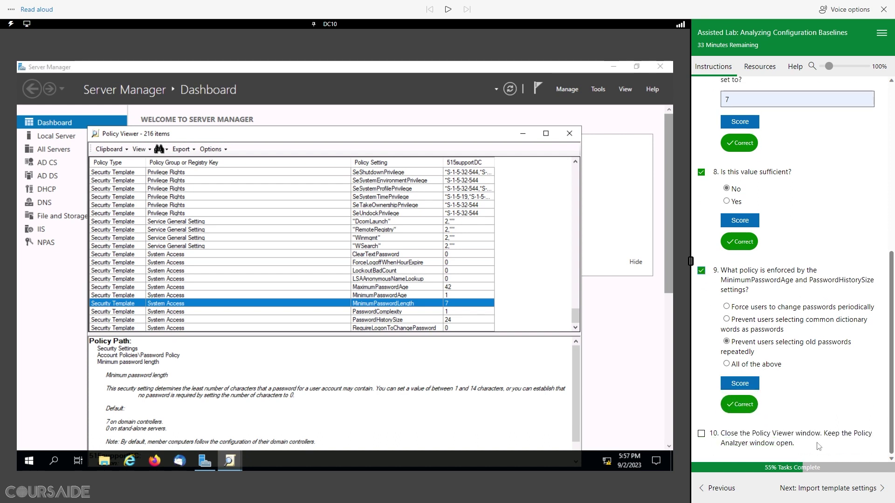
left_click(569, 134)
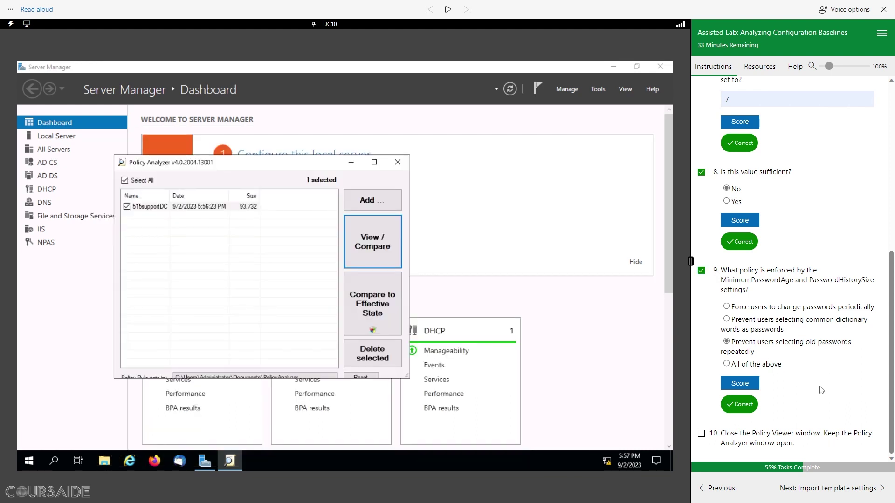
left_click(701, 434)
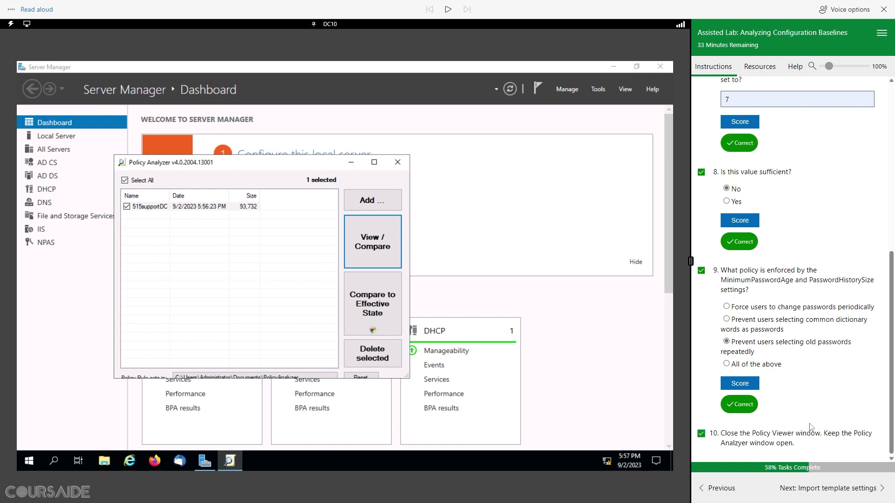
Go to the lab's Import template settings page and have its introduction read aloud.
left_click(843, 488)
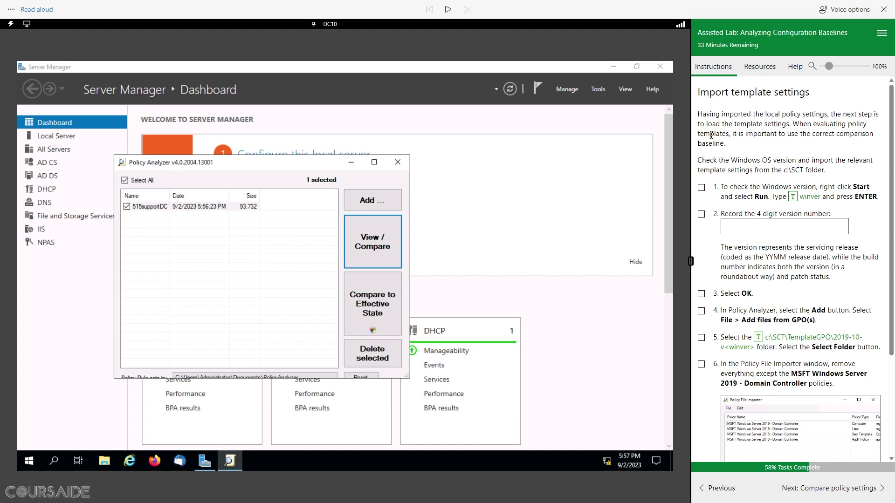
left_click_drag(811, 93, 697, 93)
left_click(456, 8)
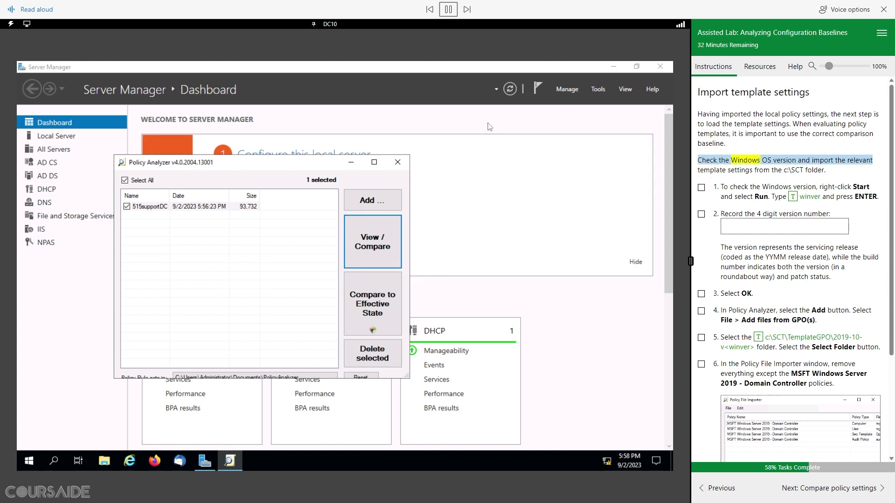
left_click(448, 9)
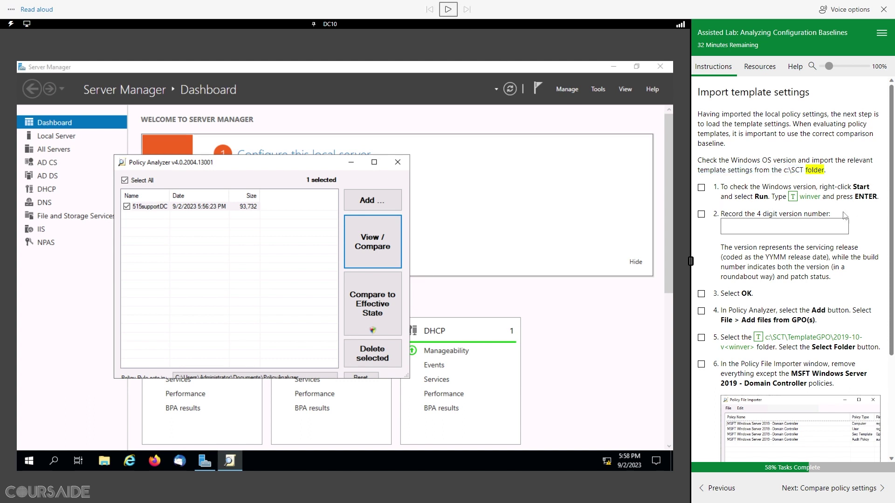
Run winver on the DC10 machine to check its Windows version.
right_click(33, 463)
left_click(66, 408)
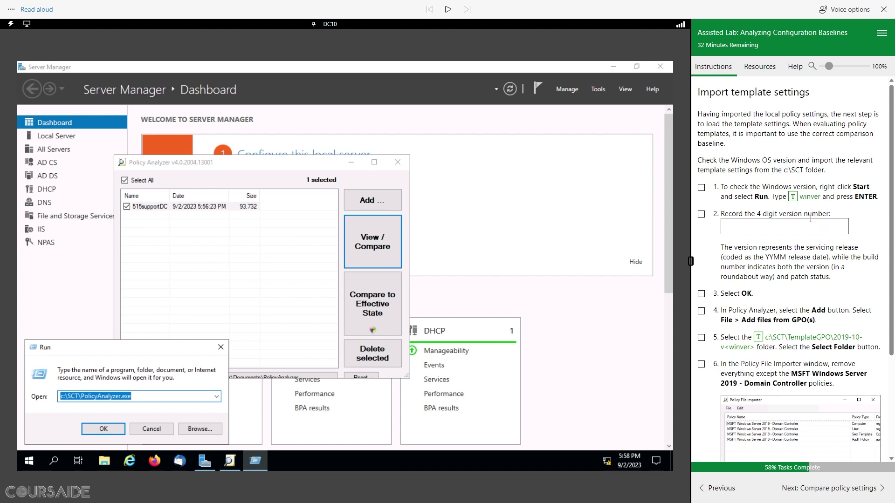
left_click(792, 197)
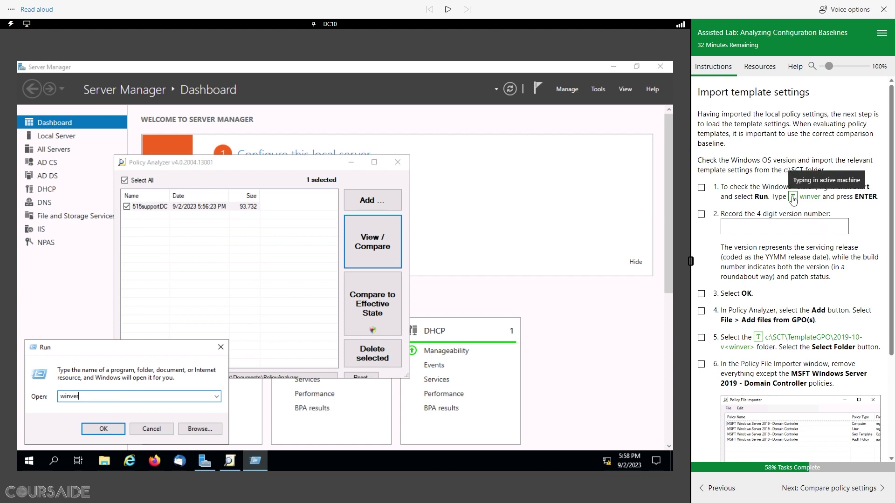
left_click(97, 429)
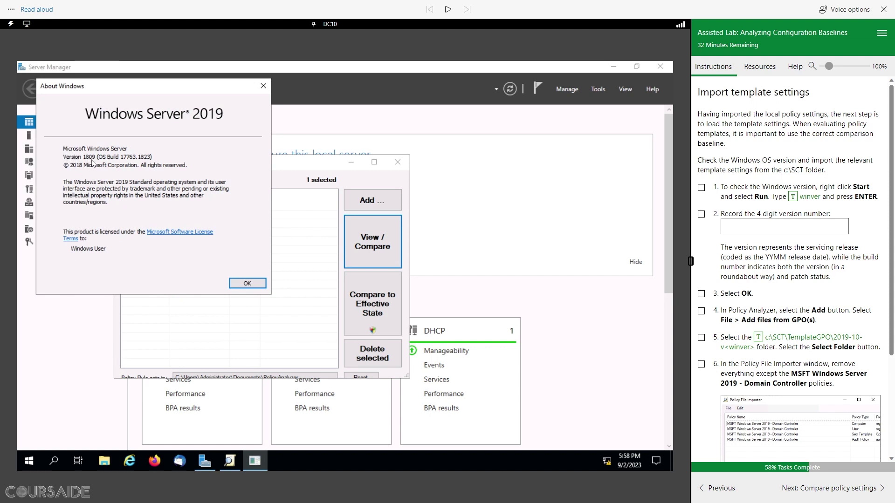
Record 1809 as the four-digit version number and mark instructions 1 and 2 as done.
left_click(752, 224)
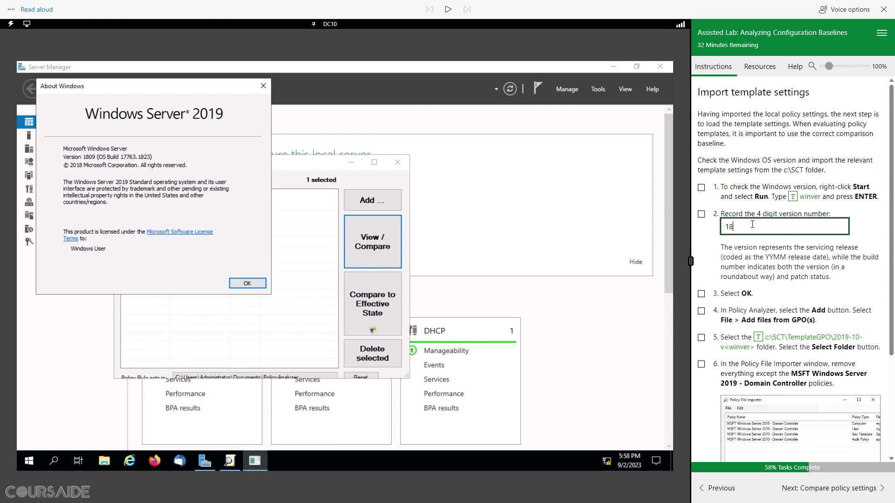
type("1809")
left_click(701, 187)
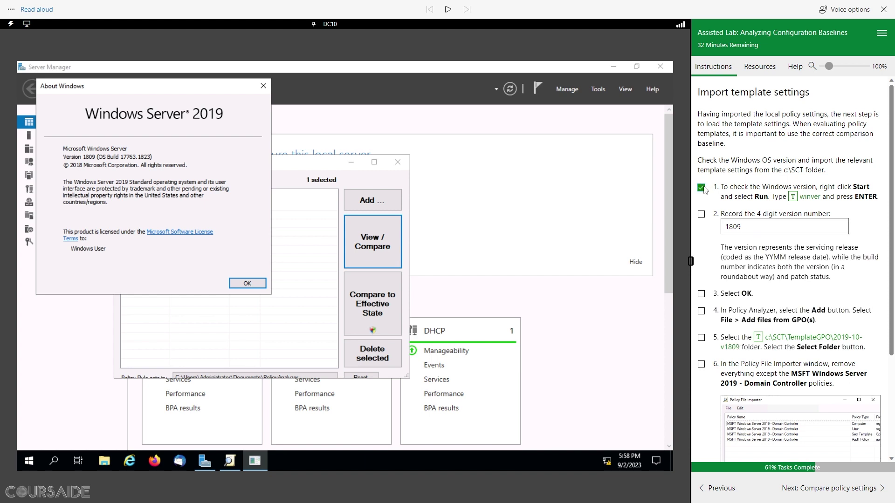
left_click(701, 216)
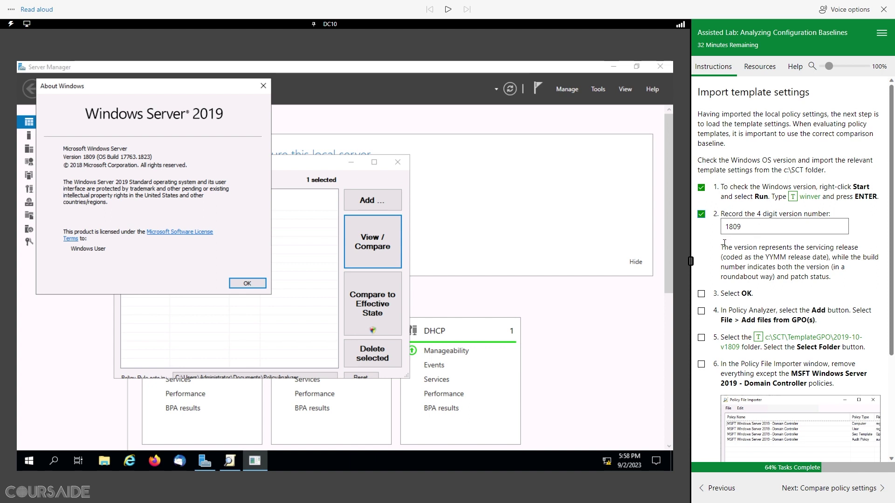
Have the paragraph explaining the version and build numbers below instruction 2 read aloud.
left_click_drag(721, 247, 831, 278)
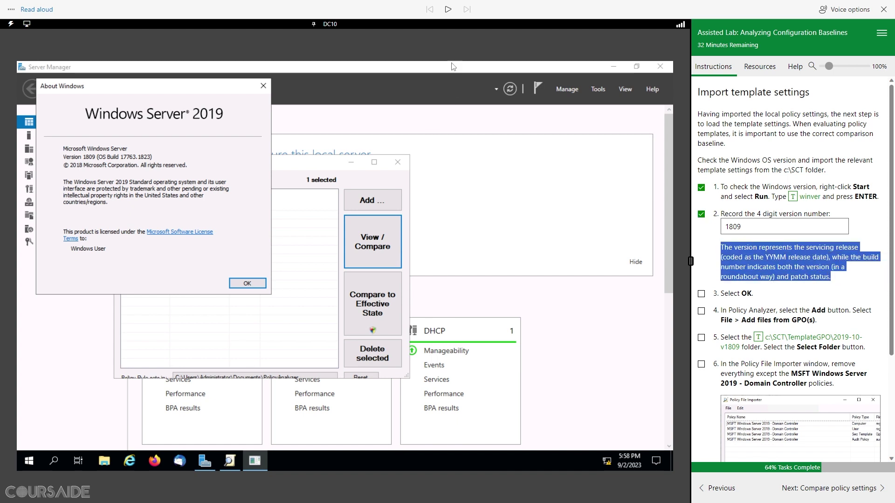
left_click(449, 12)
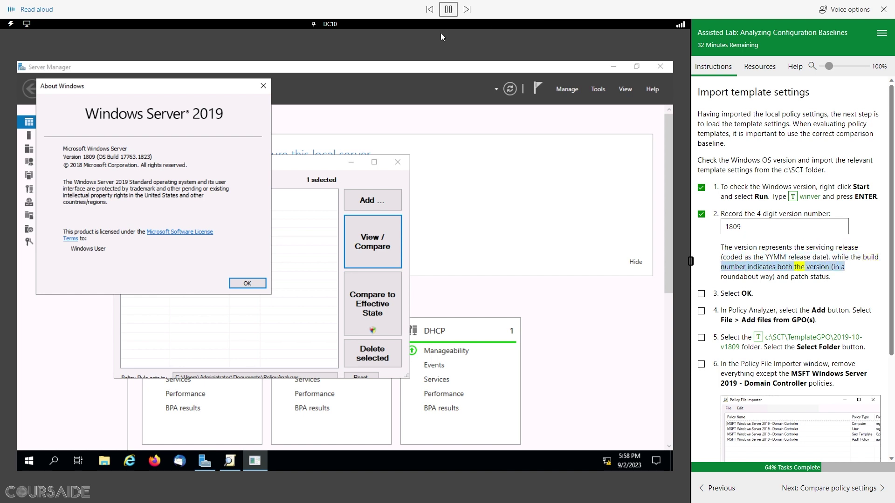
left_click(445, 13)
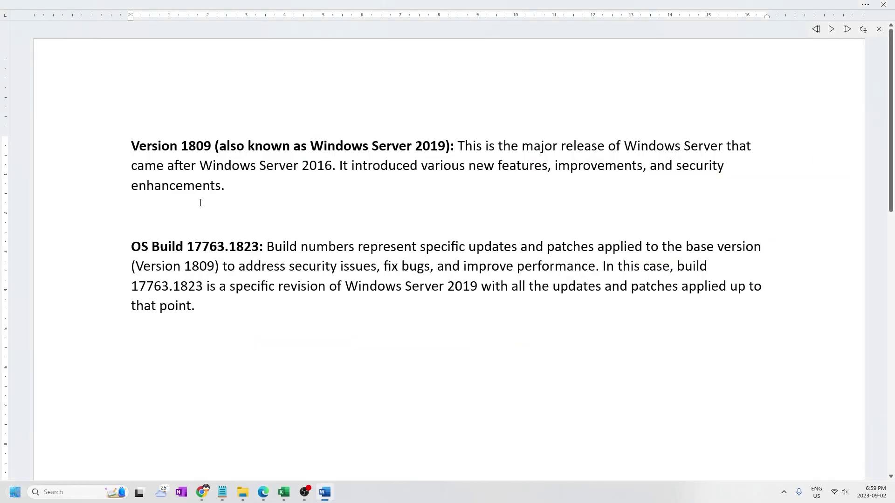
Have the Word notes on Version 1809 and OS Build 17763.1823 read aloud.
left_click_drag(130, 146, 457, 144)
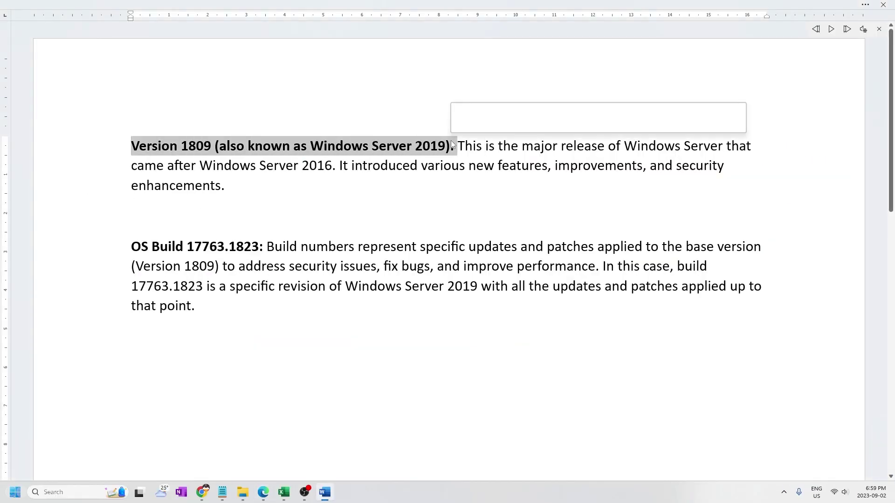
left_click(830, 28)
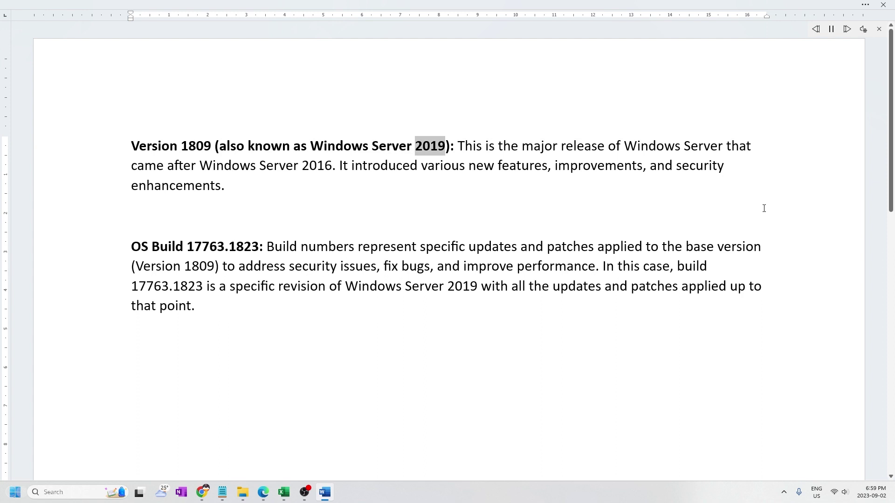
key("ctrl+space")
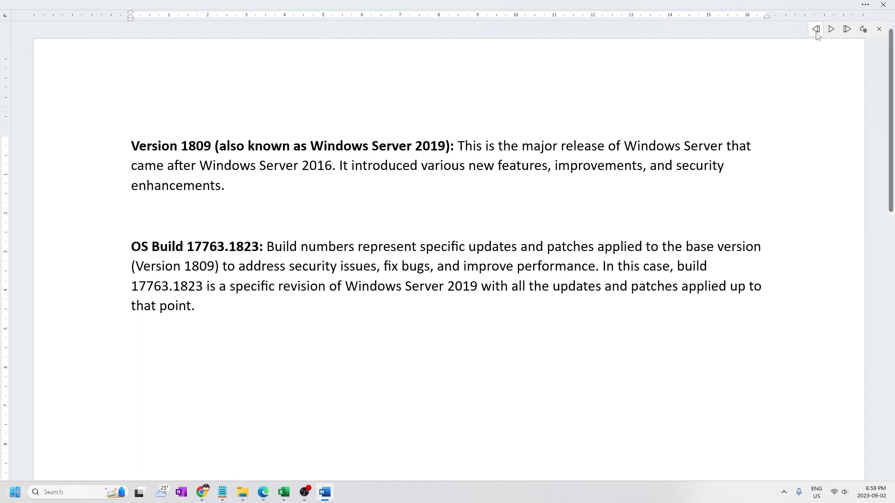
left_click(830, 29)
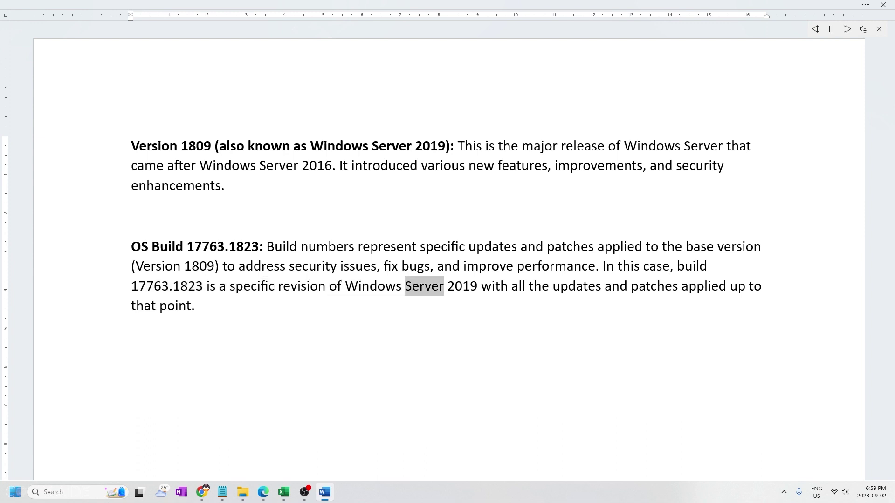
Switch back to the lab in Microsoft Edge and close the About Windows dialog with OK.
mouse_move(268, 498)
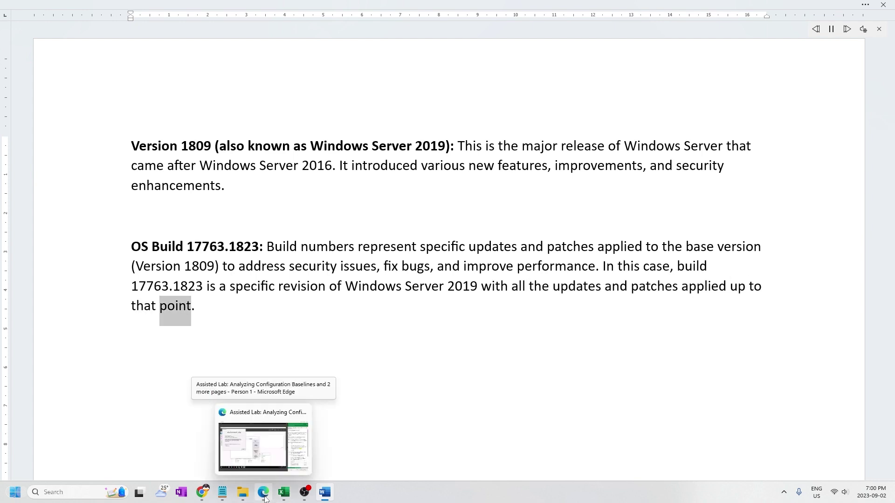
left_click(265, 496)
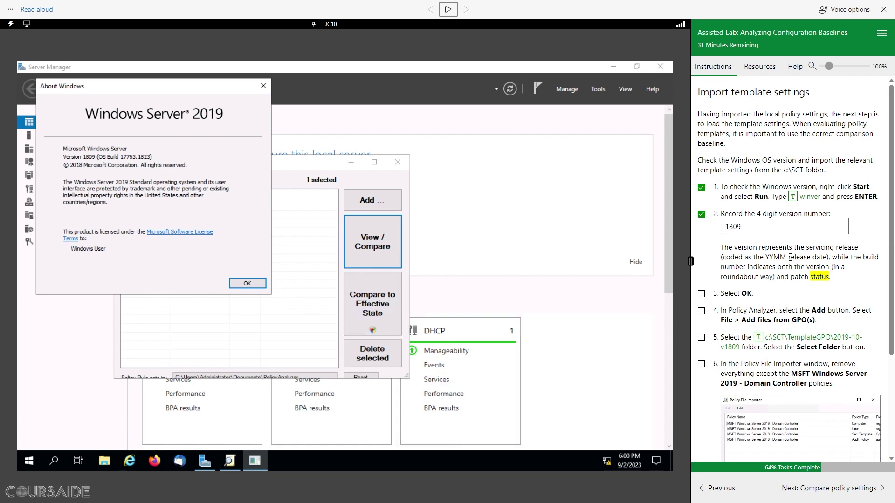
left_click(247, 284)
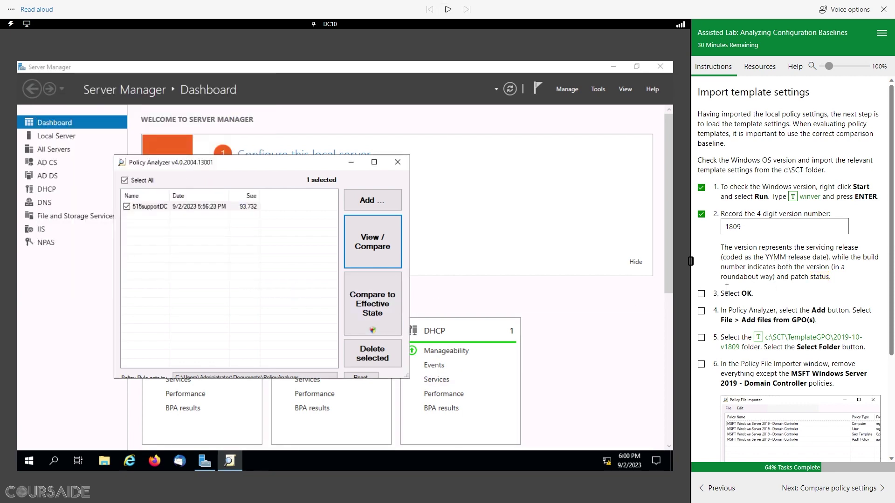
Add the GPO files from c:\SCT\TemplateGPO\2019-10-v1809 to the Policy File Importer and mark instructions 3 to 5 as done.
left_click(702, 294)
scroll(792, 307, "down", 3)
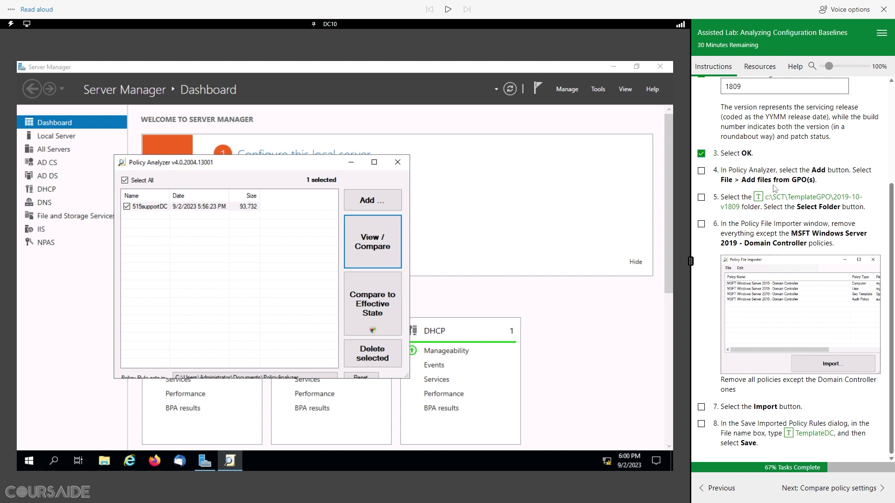
left_click(373, 205)
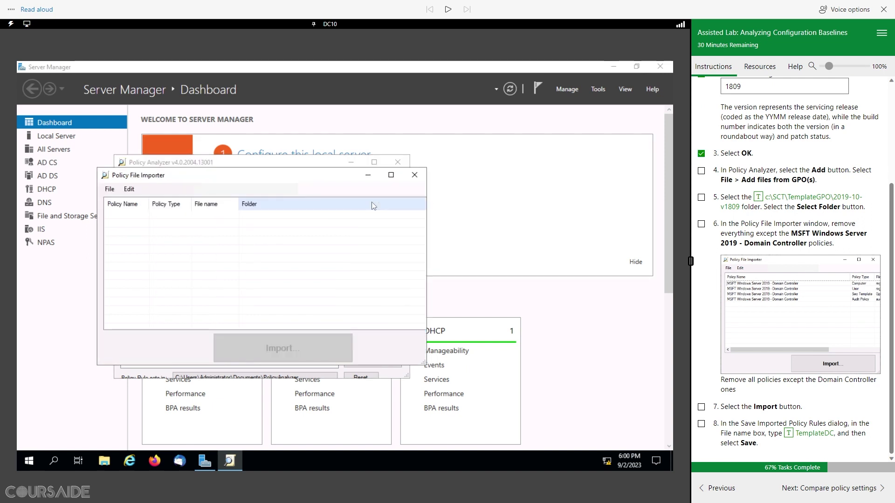
left_click(110, 189)
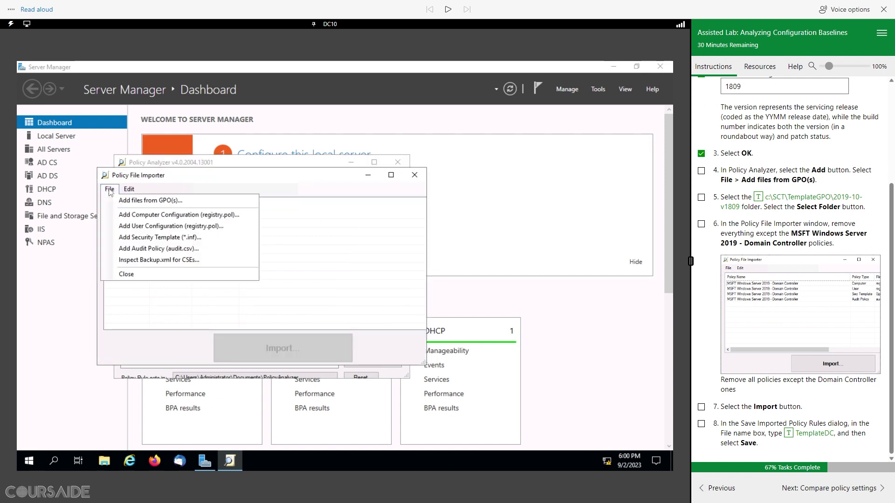
left_click(150, 201)
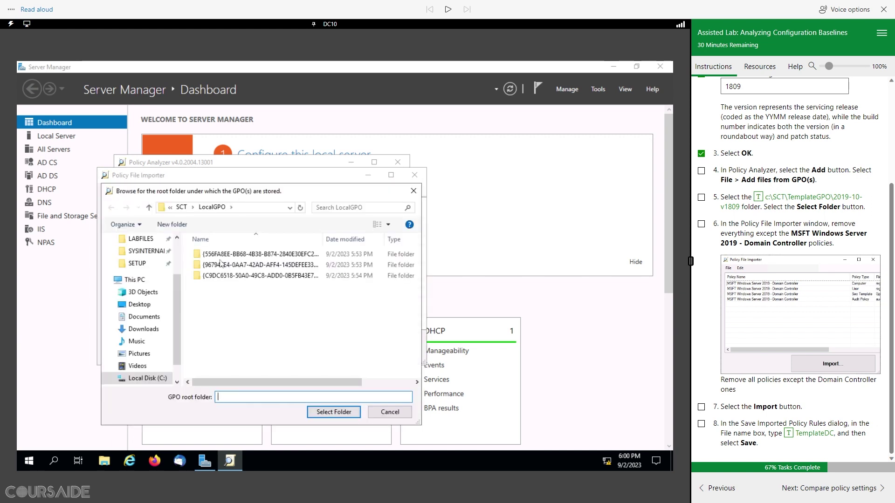
left_click(758, 199)
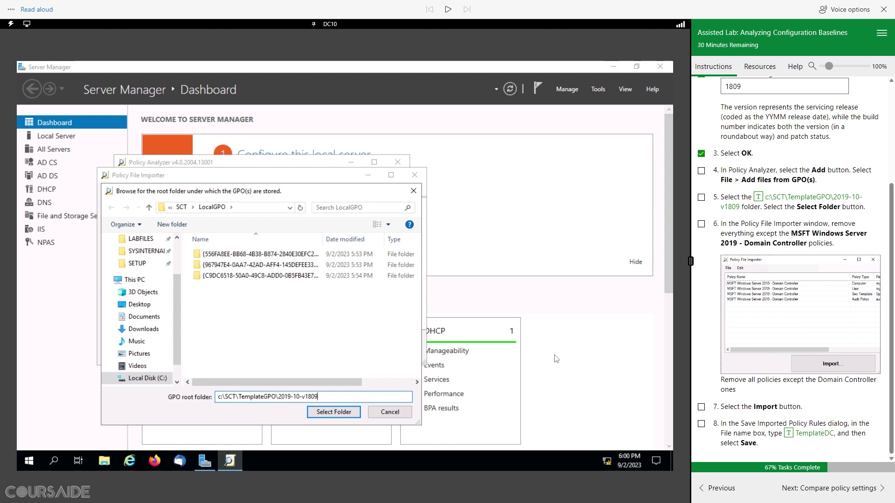
left_click(339, 412)
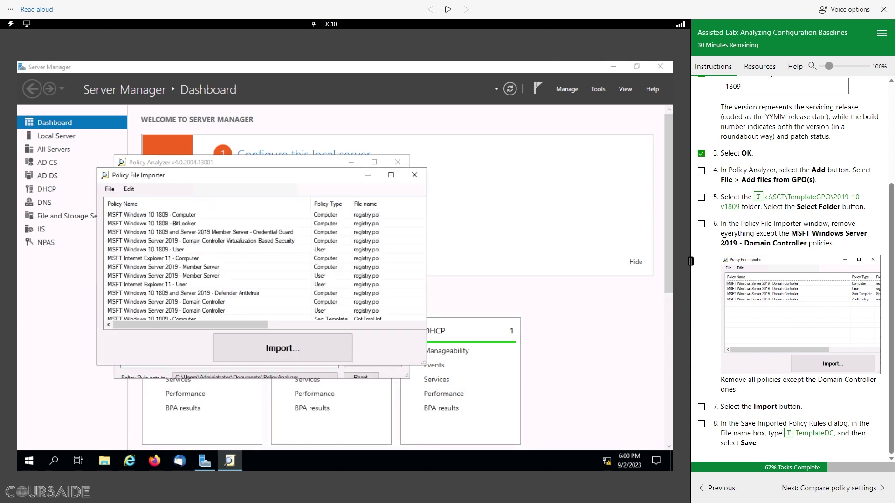
left_click(701, 197)
Remove every entry except the MSFT Windows Server 2019 - Domain Controller policies from the Policy File Importer and mark instruction 6 as done.
left_click(175, 215)
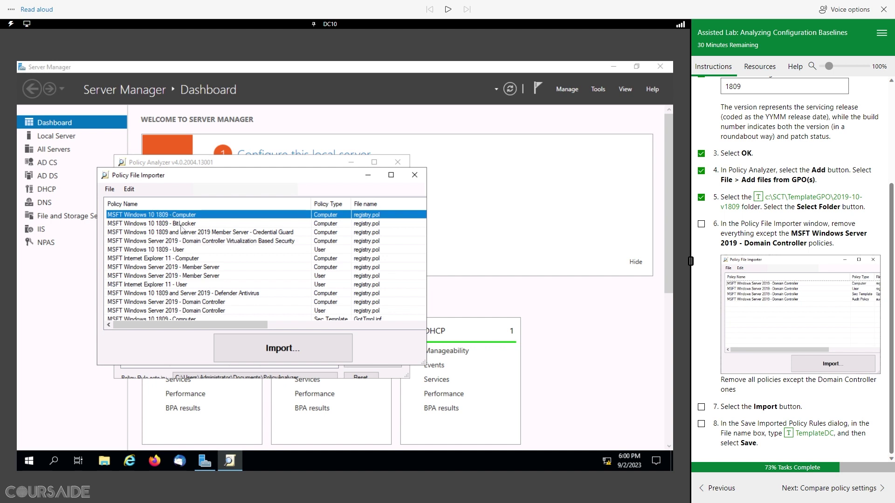
left_click(181, 225)
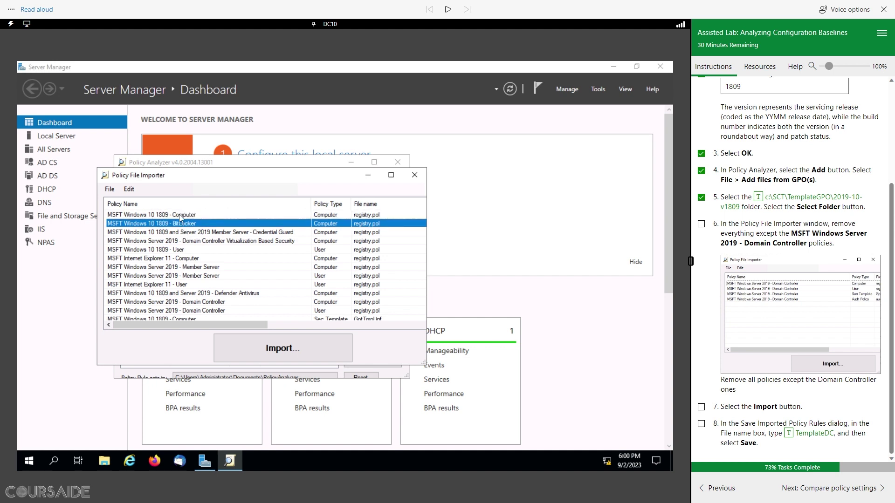
left_click(180, 216, "ctrl")
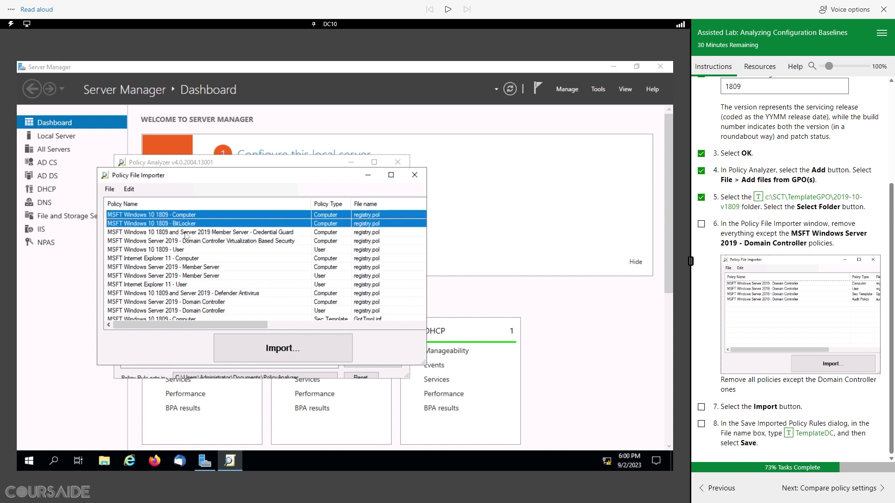
left_click(184, 233, "ctrl")
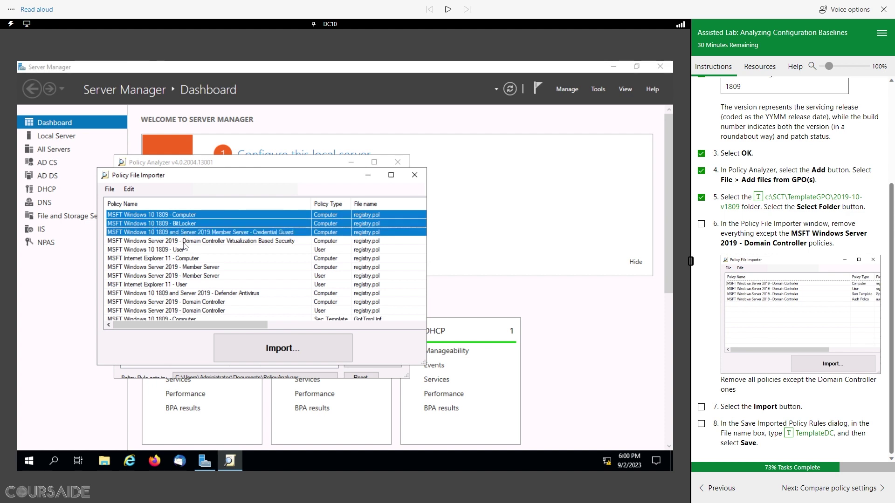
left_click(178, 242, "ctrl")
left_click(171, 251, "ctrl")
left_click(175, 259, "ctrl")
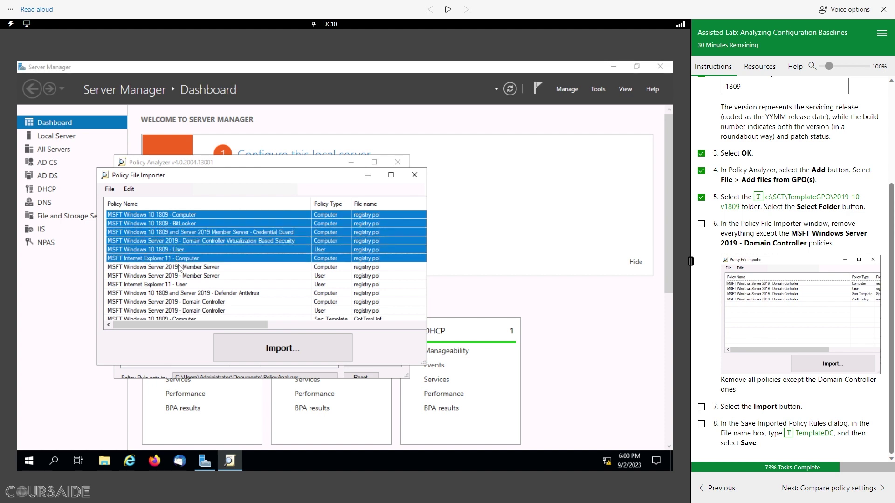
left_click(179, 268, "ctrl")
left_click(181, 277, "ctrl")
left_click(173, 285, "ctrl")
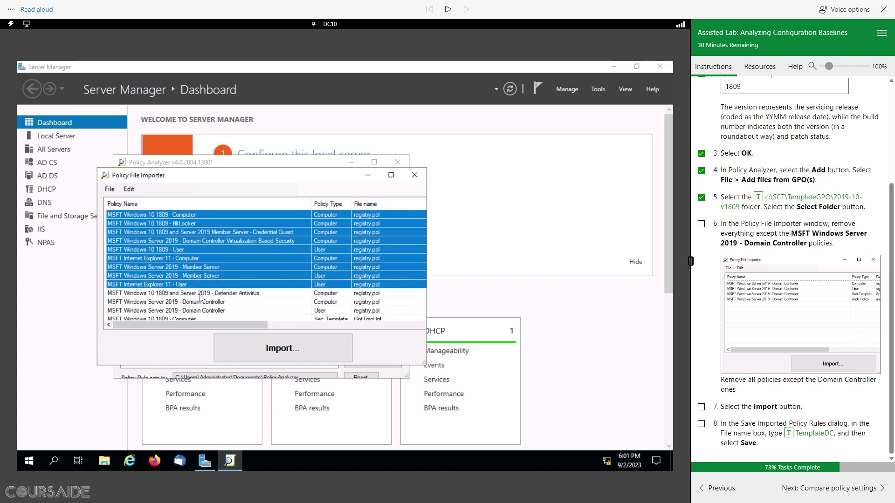
left_click(200, 293, "ctrl")
scroll(251, 276, "down", 2)
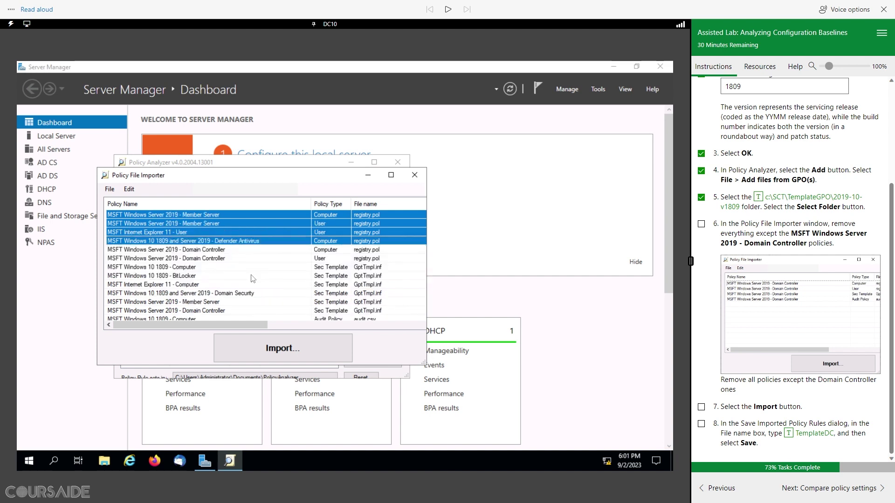
left_click(183, 269, "ctrl")
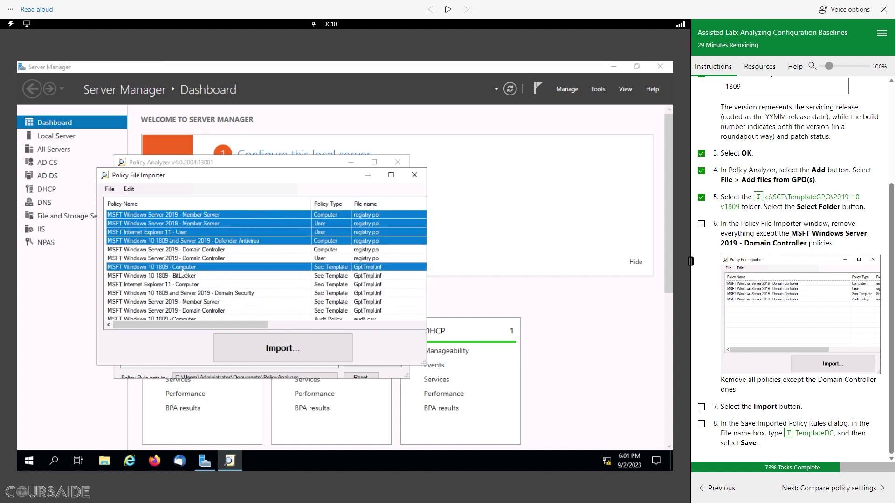
left_click(185, 277, "ctrl")
left_click(198, 286, "ctrl")
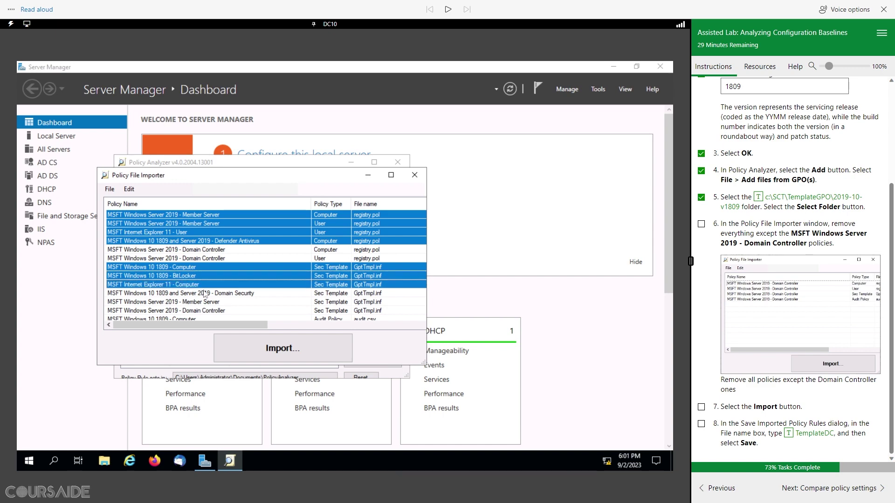
left_click(201, 293, "ctrl")
left_click(203, 302, "ctrl")
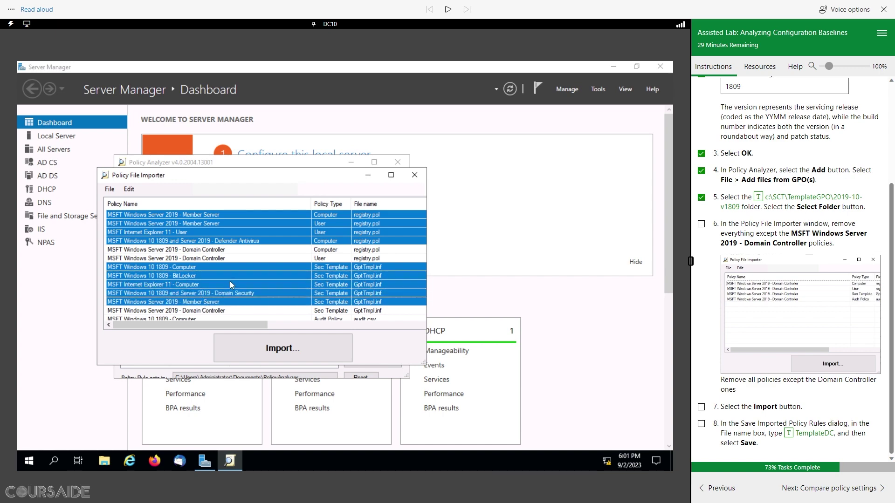
key("Delete")
key("ctrl+z")
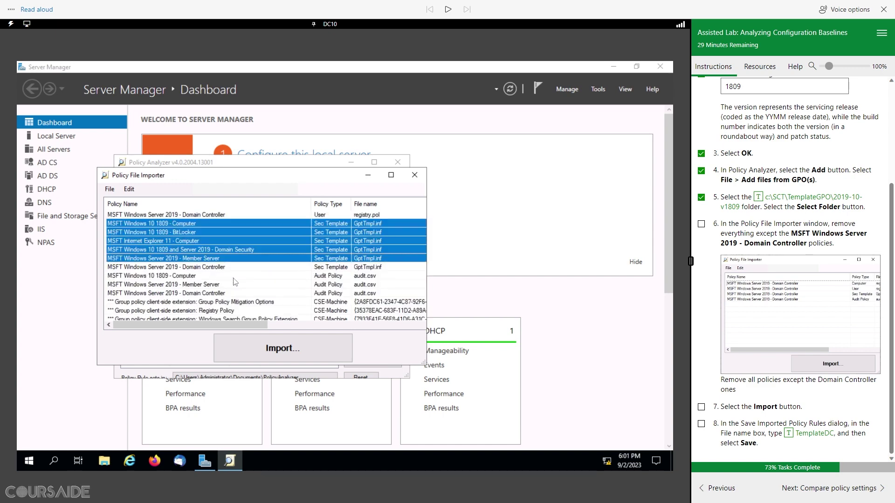
scroll(233, 278, "down", 2)
left_click(173, 279, "ctrl")
left_click(190, 285, "ctrl")
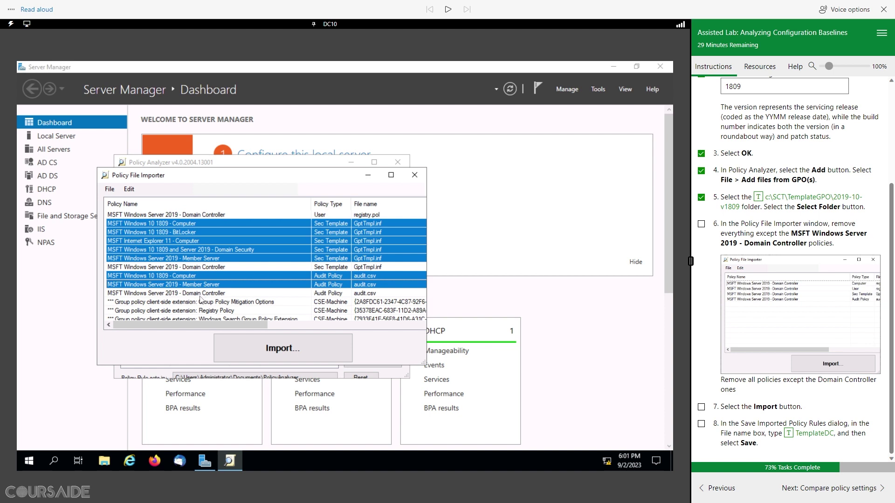
left_click(214, 304, "ctrl")
left_click(210, 312, "ctrl")
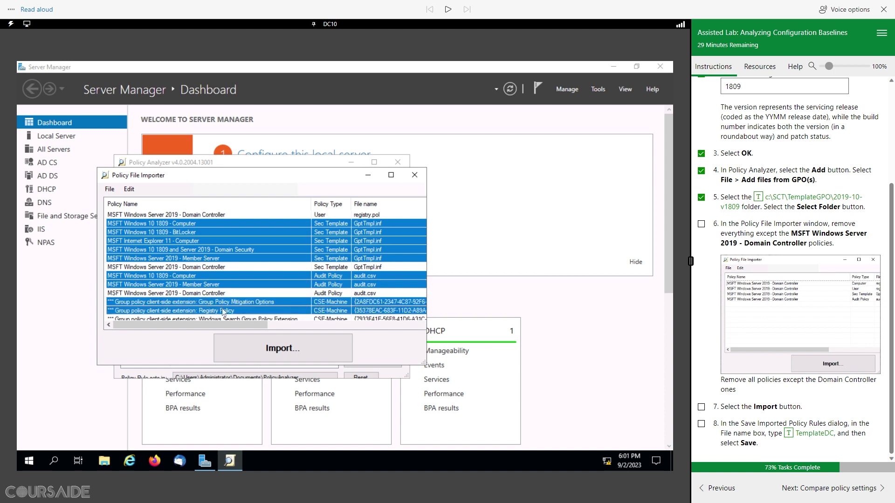
scroll(235, 305, "down", 2)
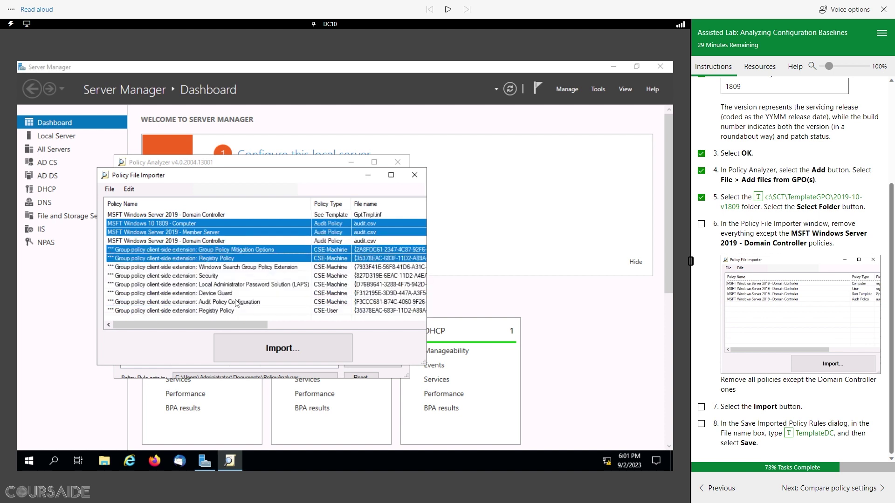
left_click(213, 268, "ctrl")
left_click(213, 276, "ctrl")
left_click(215, 284, "ctrl")
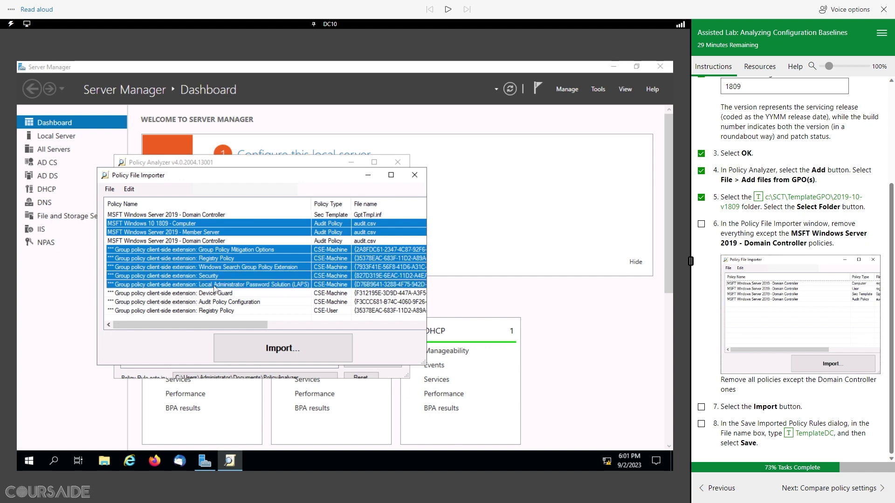
left_click(215, 293, "ctrl")
left_click(214, 303, "ctrl")
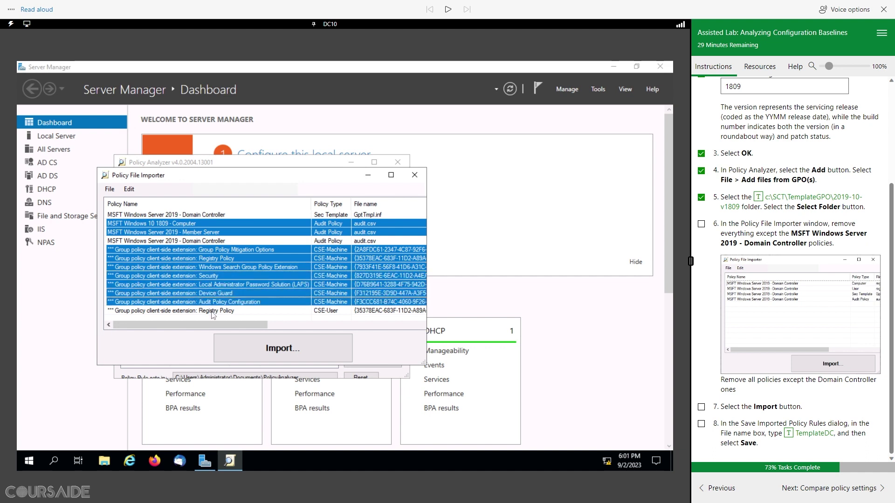
left_click(211, 311, "ctrl")
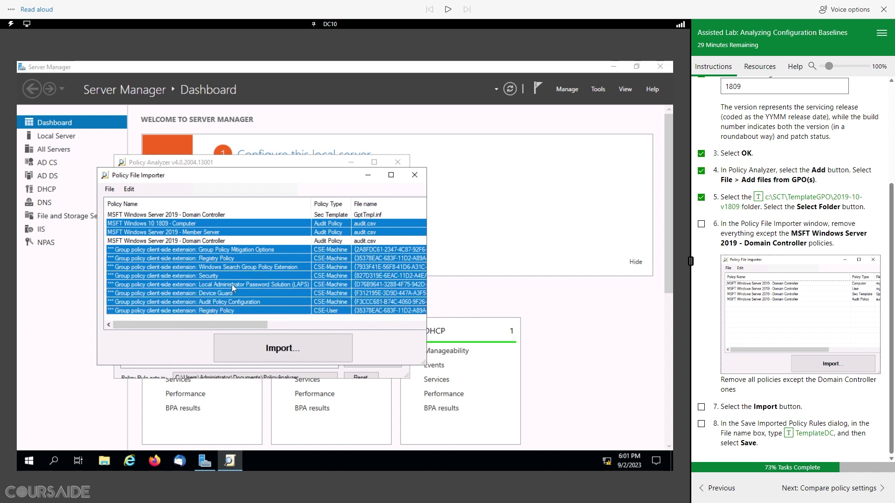
left_click(130, 191)
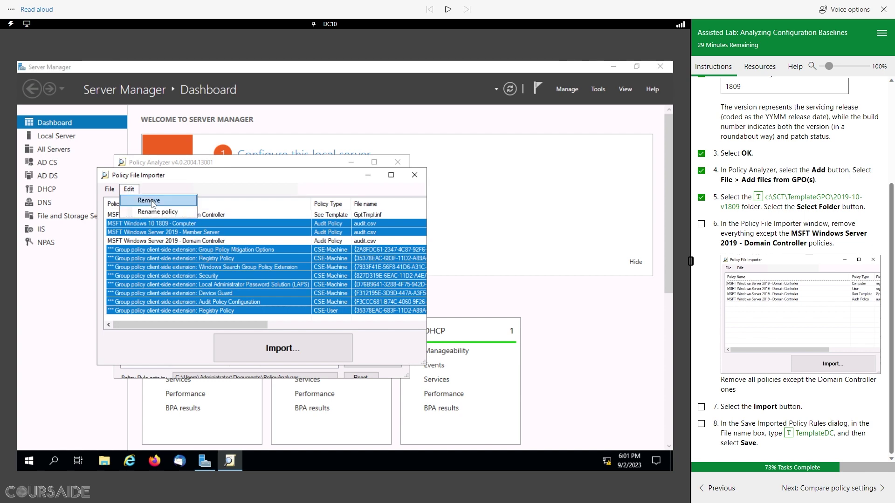
left_click(149, 200)
left_click(384, 416)
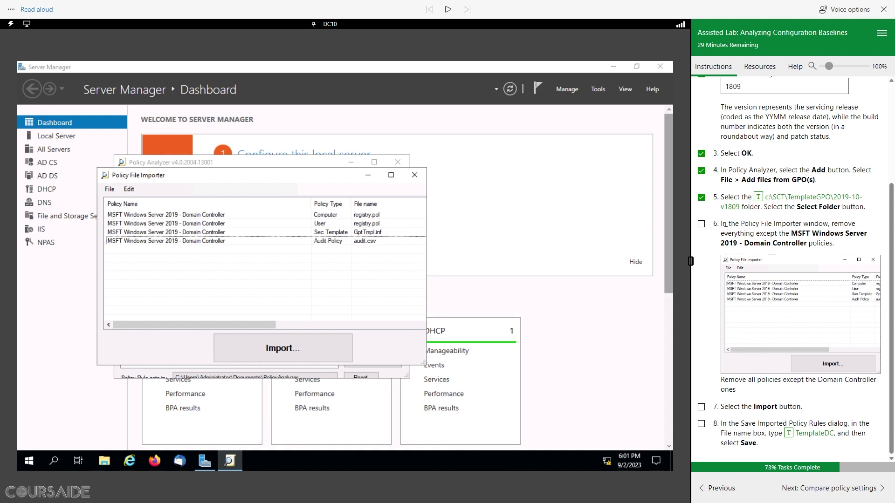
left_click(702, 224)
Import the remaining Domain Controller policies, save the rule set as TemplateDC, and mark instructions 7 and 8 as done.
left_click(293, 348)
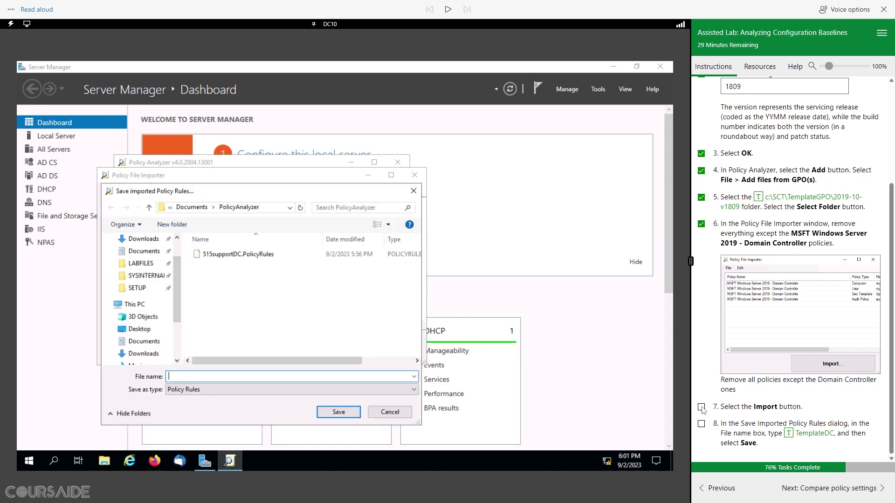
left_click(701, 406)
left_click(787, 433)
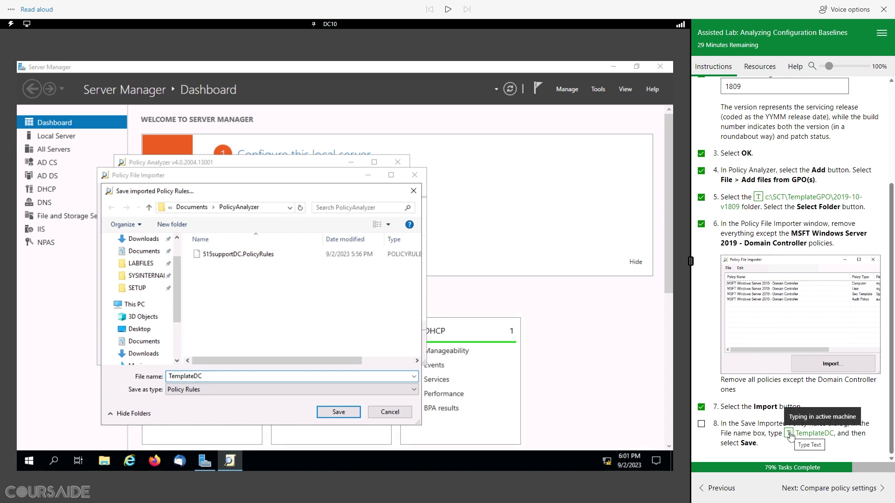
left_click(348, 413)
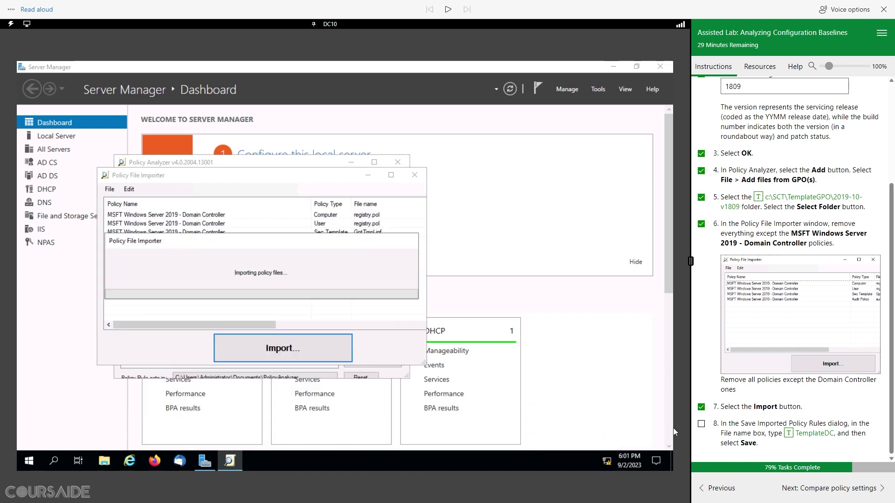
left_click(702, 424)
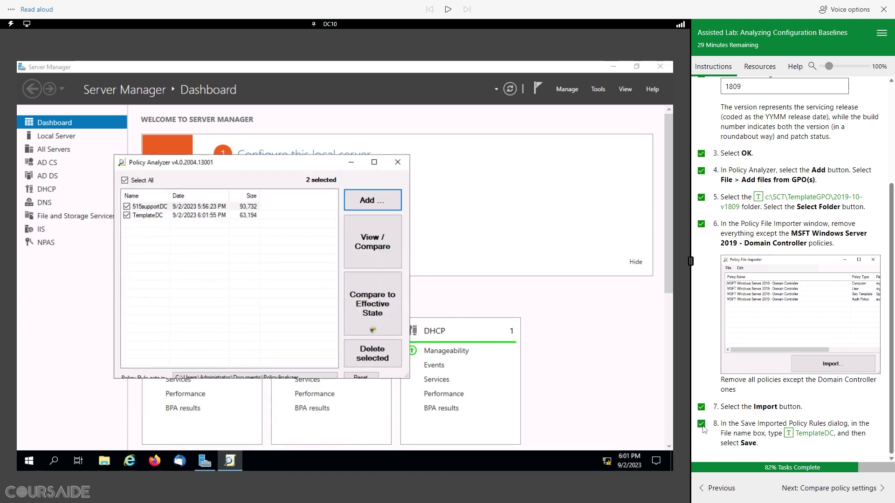
Advance to the Compare policy settings instructions, view the comparison of 515supportDC and TemplateDC, and mark instructions 1 and 2 as done.
left_click(833, 496)
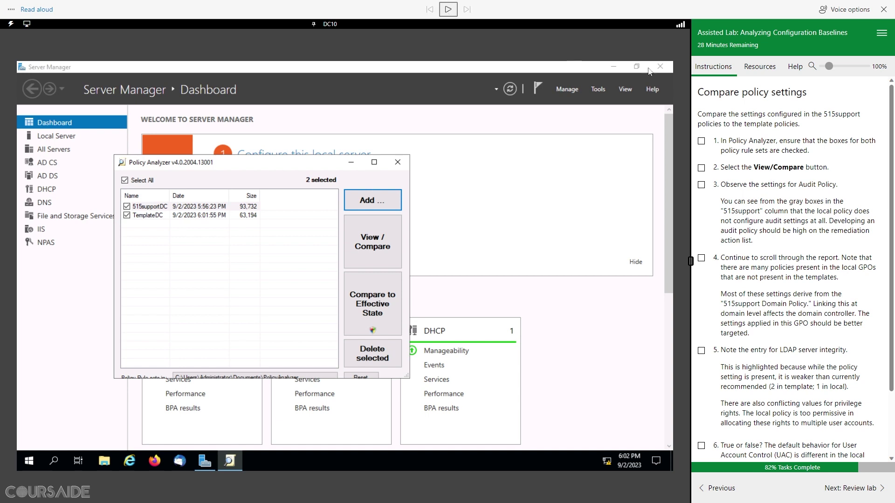
left_click_drag(816, 95, 699, 99)
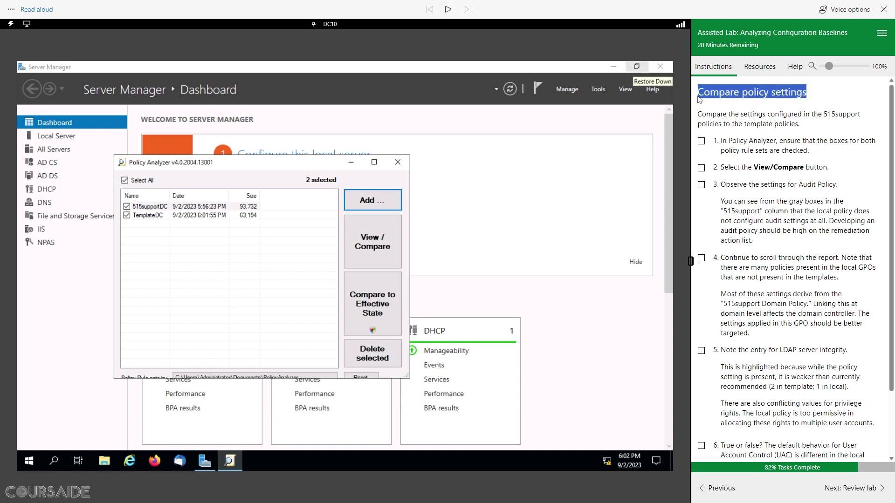
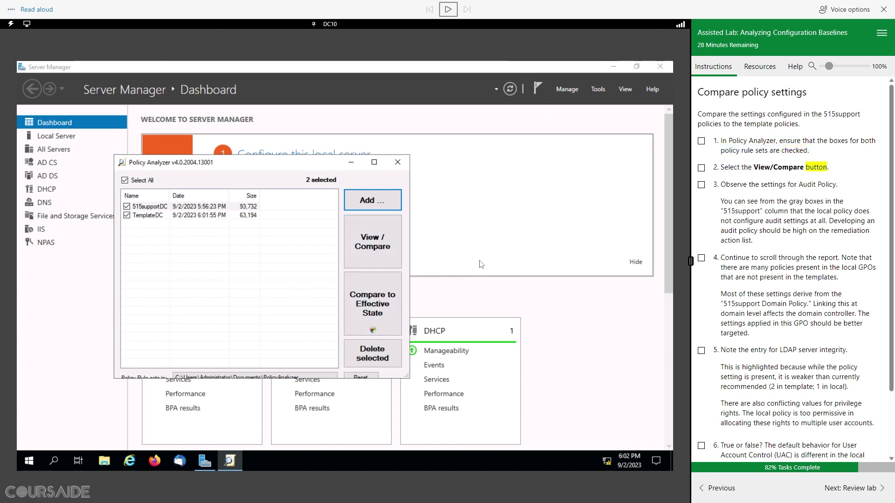
left_click(380, 253)
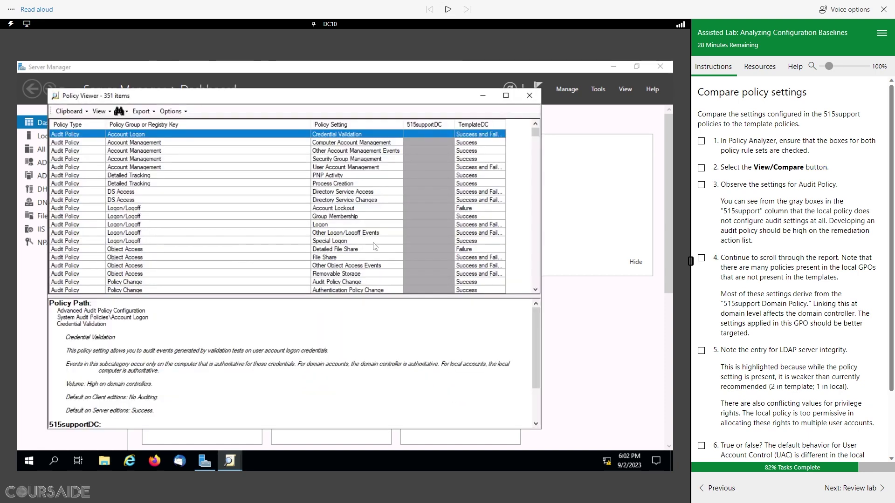
left_click(701, 168)
Have instruction 3 about observing the Audit Policy settings read aloud.
left_click_drag(718, 185, 839, 185)
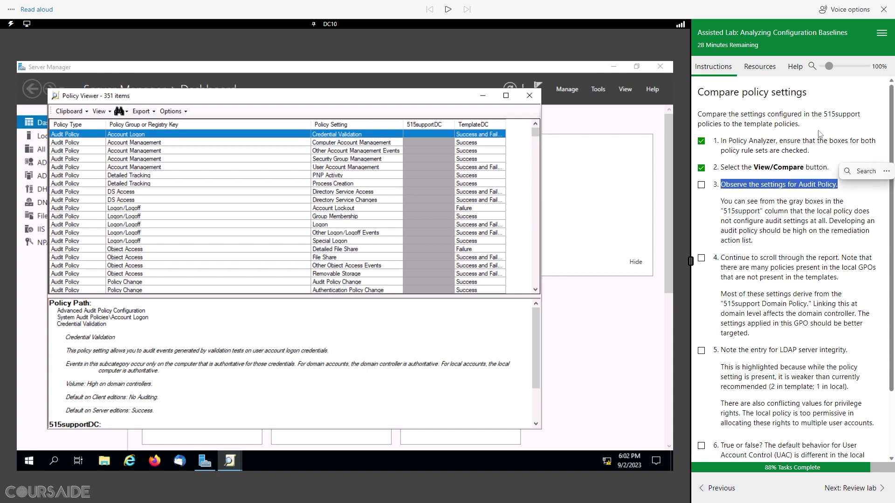
left_click(447, 9)
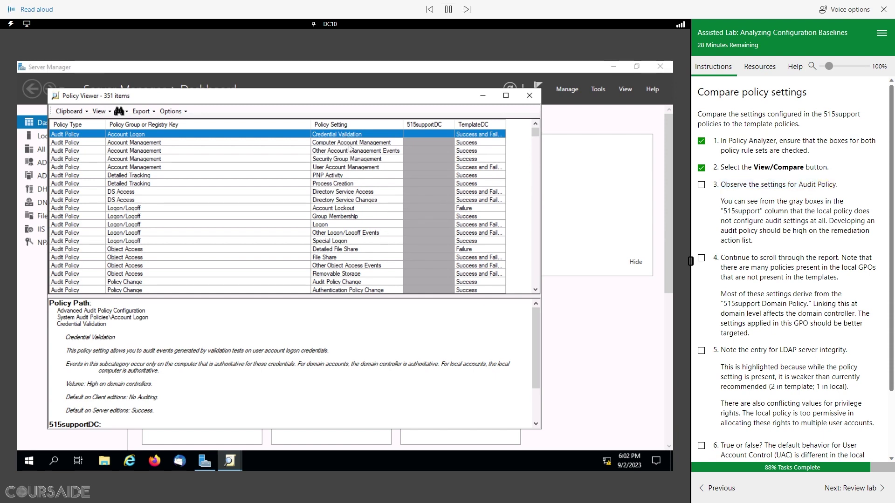
Pause the narration and examine the 515supportDC and TemplateDC comparison from the Audit Policy entries through the System Access entries.
left_click(446, 11)
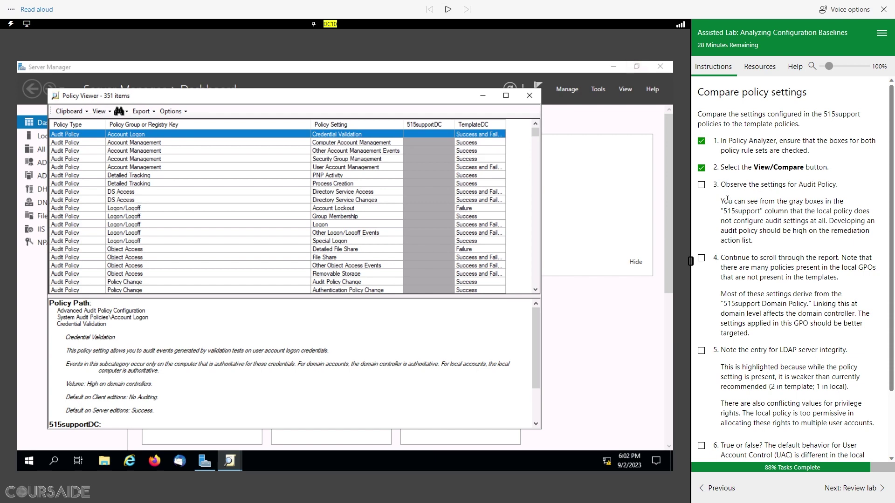
scroll(393, 216, "down", 2)
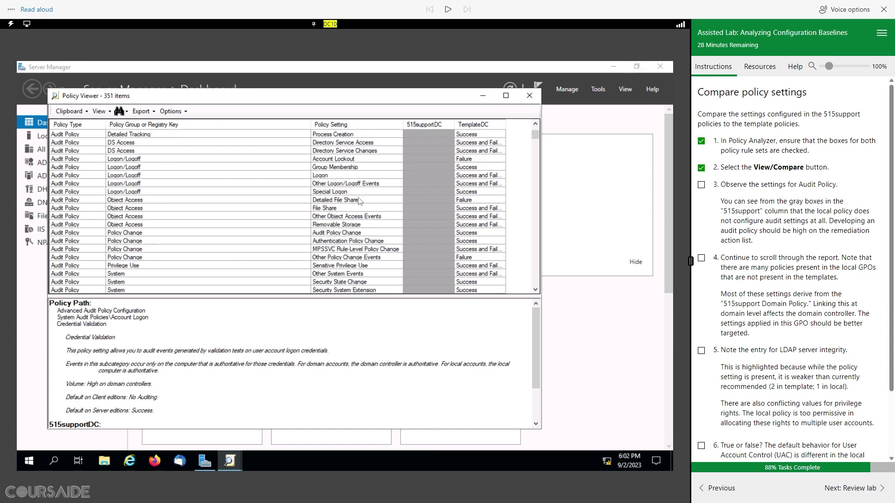
scroll(358, 201, "down", 4)
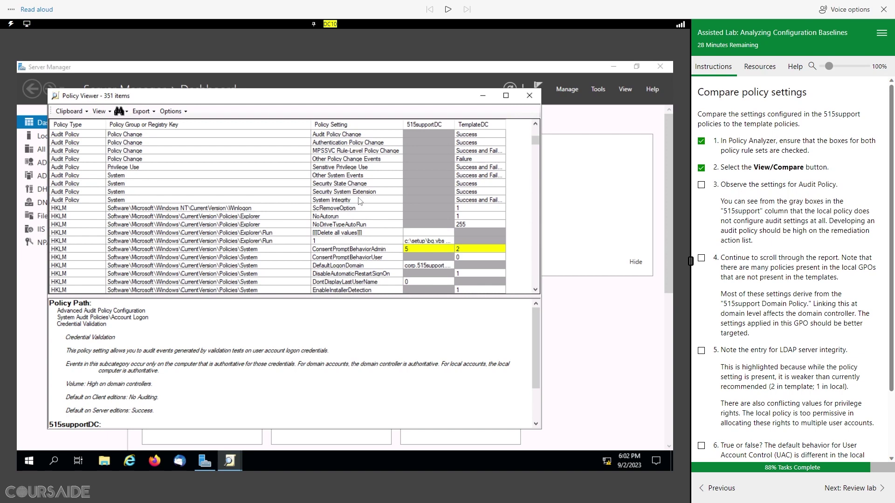
scroll(358, 201, "down", 2)
scroll(291, 219, "down", 4)
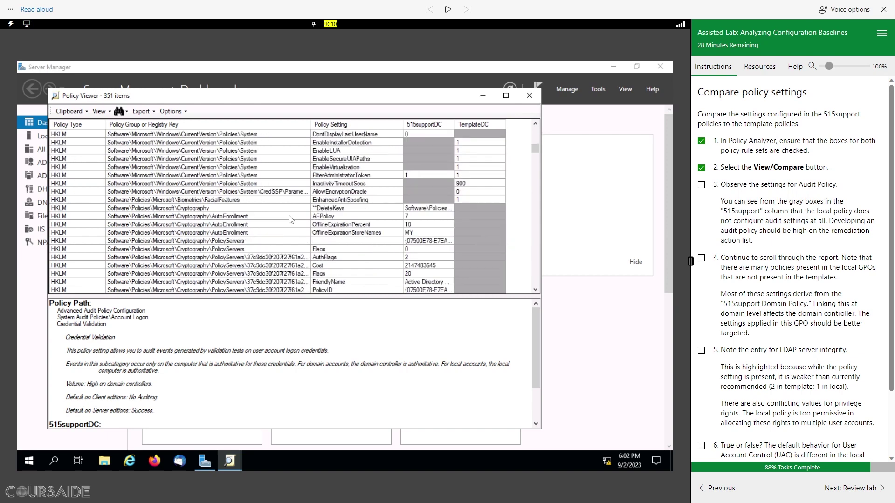
scroll(290, 219, "down", 2)
scroll(291, 219, "down", 6)
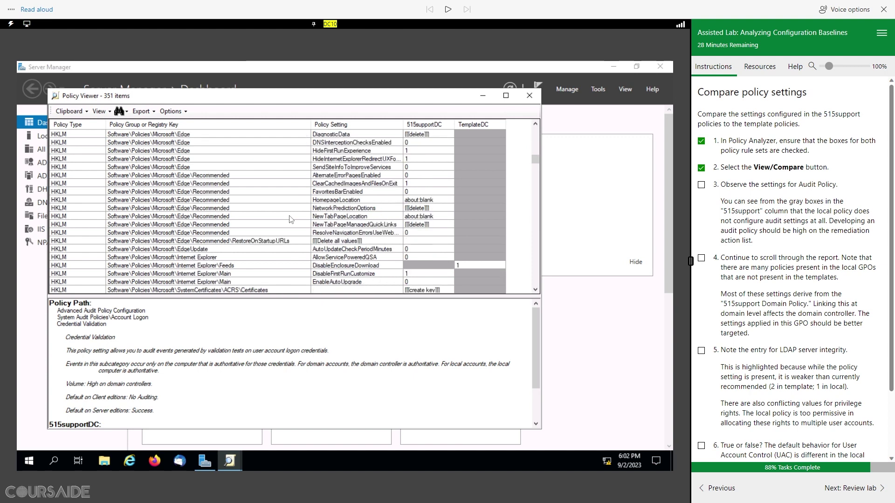
scroll(291, 219, "down", 2)
scroll(290, 219, "down", 2)
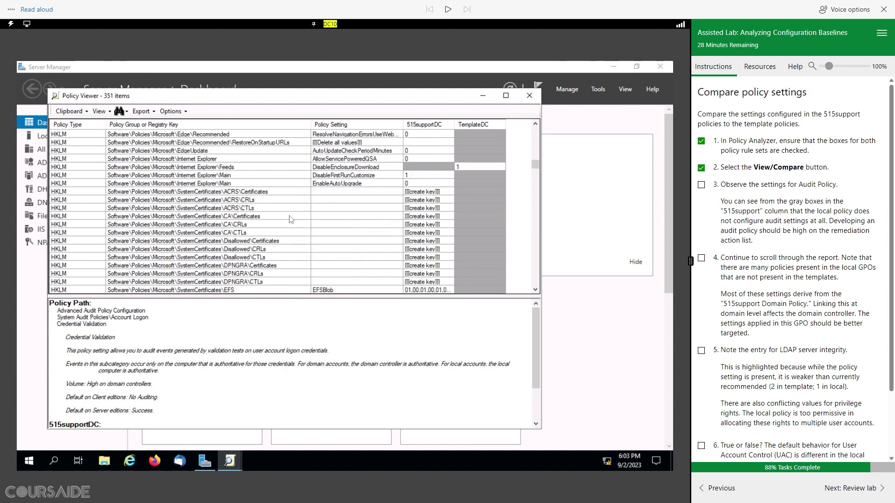
scroll(291, 219, "down", 2)
scroll(290, 219, "down", 2)
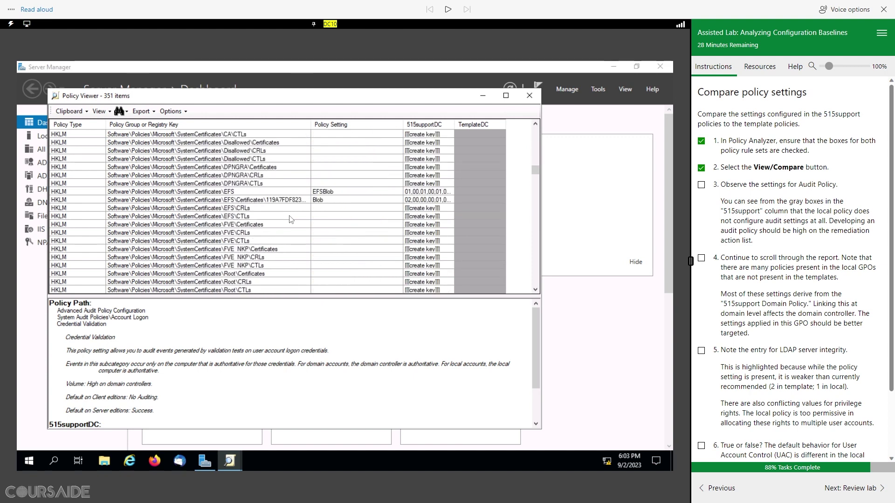
scroll(290, 219, "down", 4)
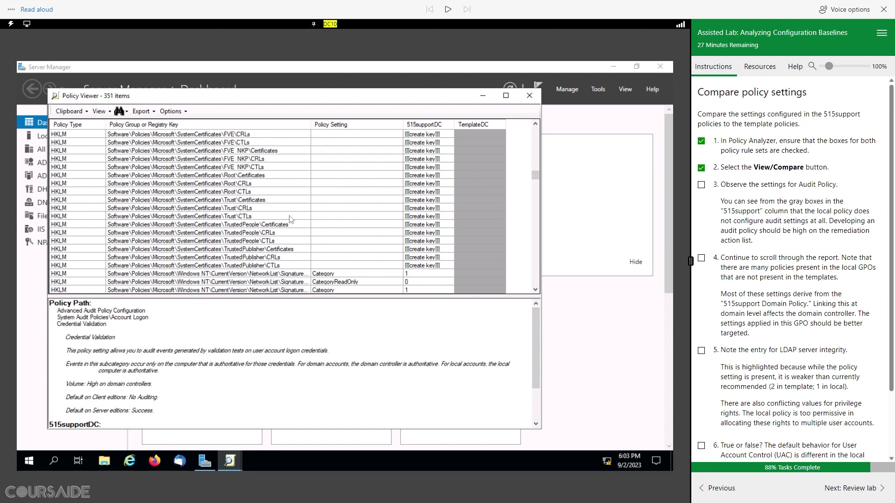
scroll(291, 219, "down", 2)
scroll(290, 219, "down", 2)
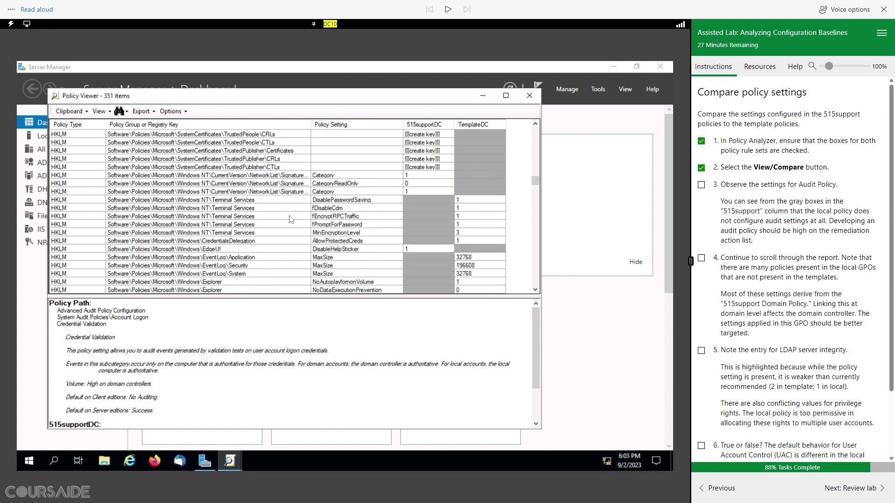
scroll(291, 219, "down", 6)
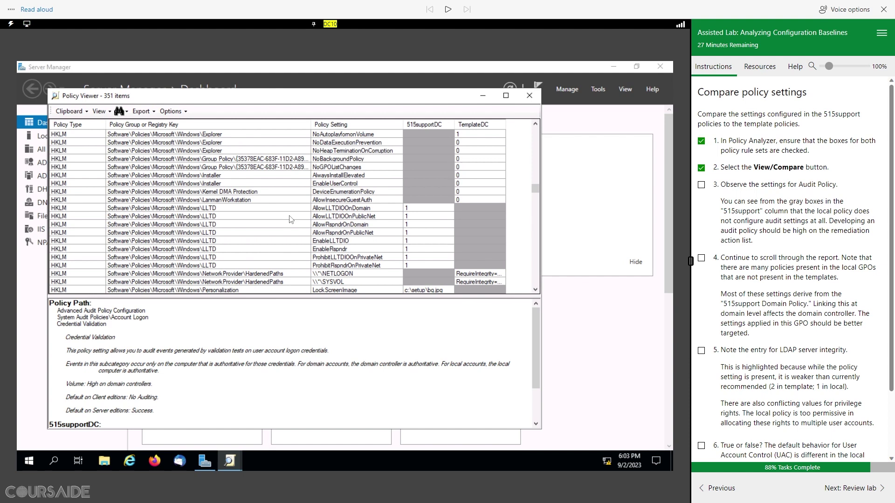
scroll(291, 219, "down", 6)
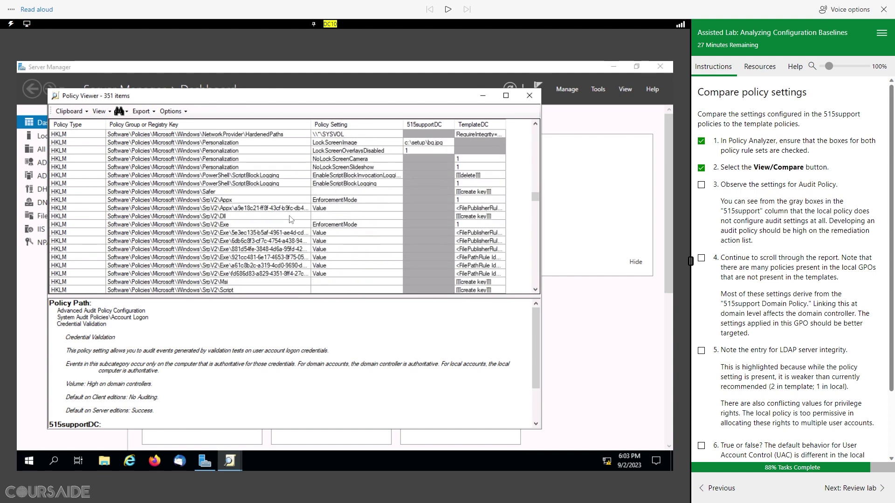
scroll(291, 219, "down", 8)
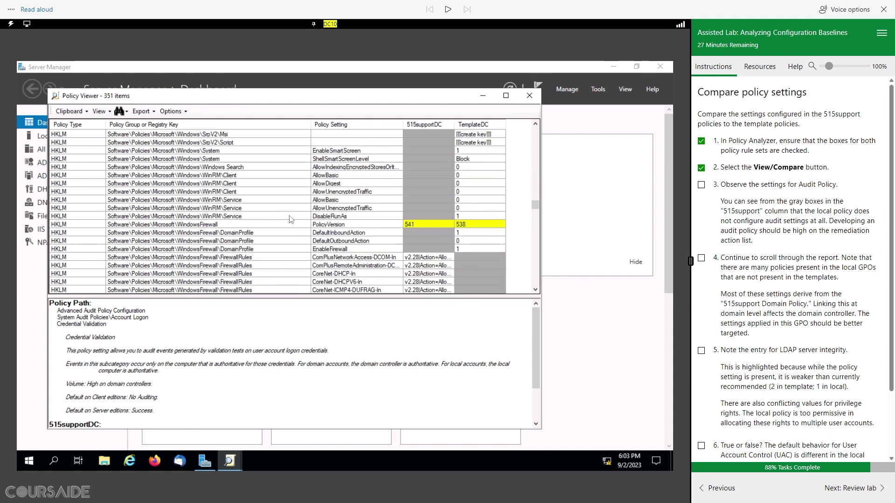
scroll(291, 219, "down", 8)
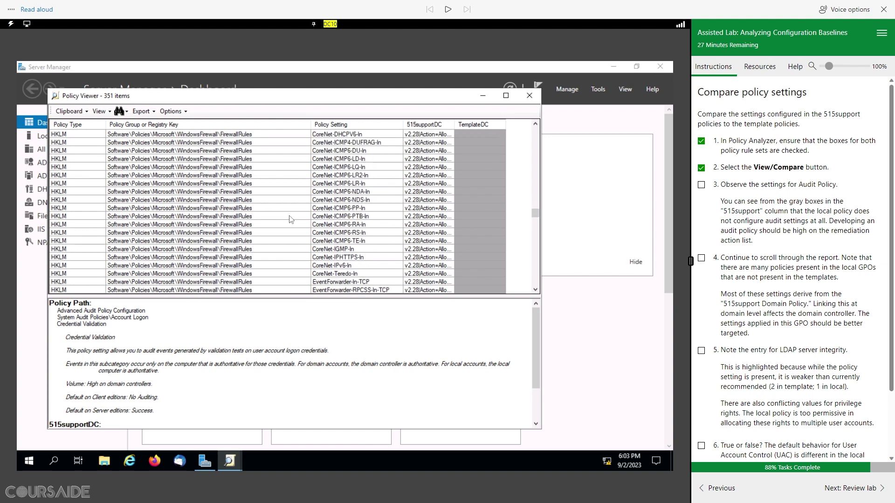
scroll(290, 219, "down", 4)
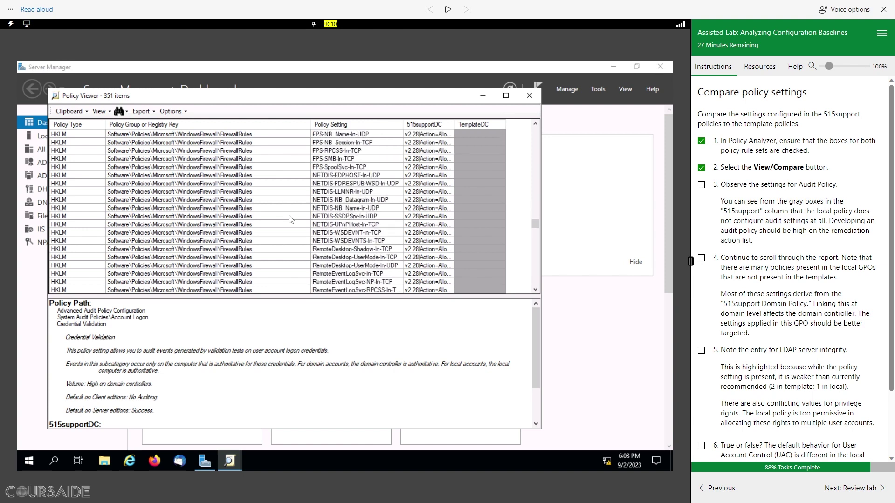
scroll(291, 219, "down", 10)
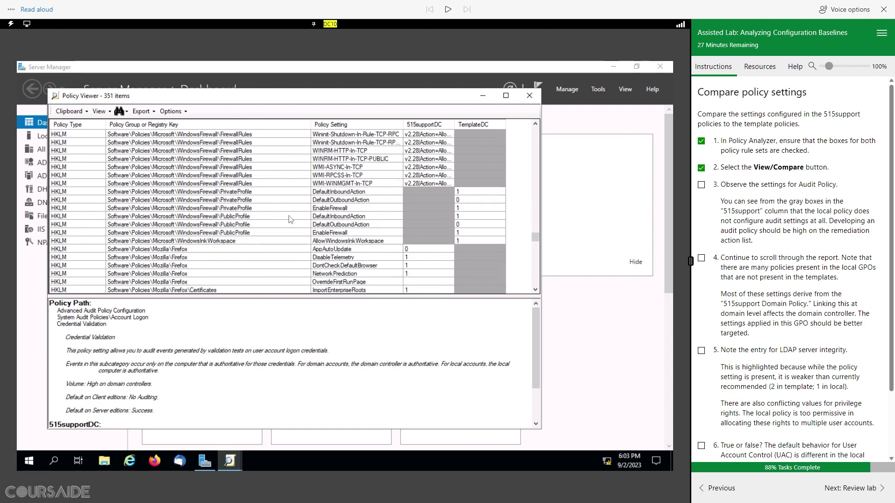
scroll(291, 219, "down", 10)
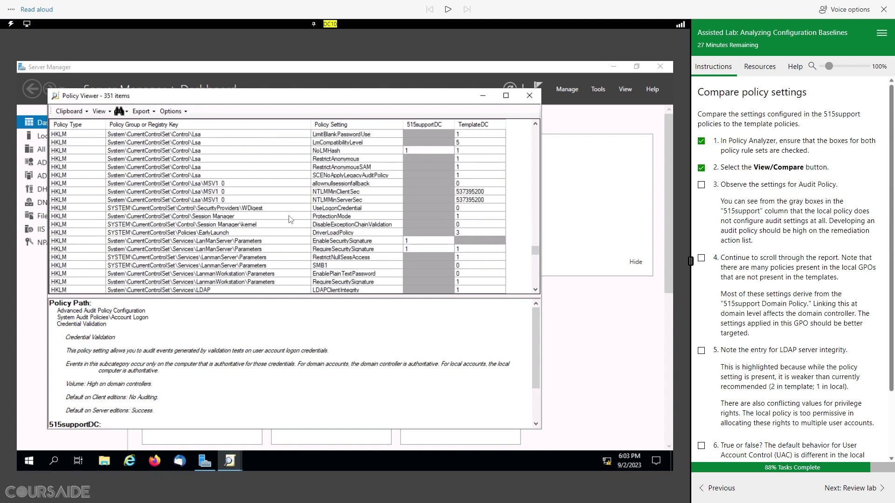
scroll(291, 219, "down", 12)
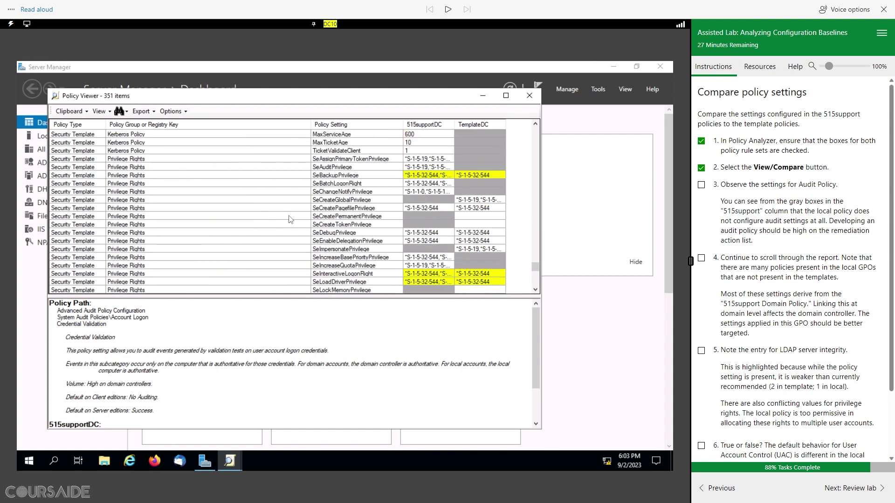
scroll(290, 219, "down", 10)
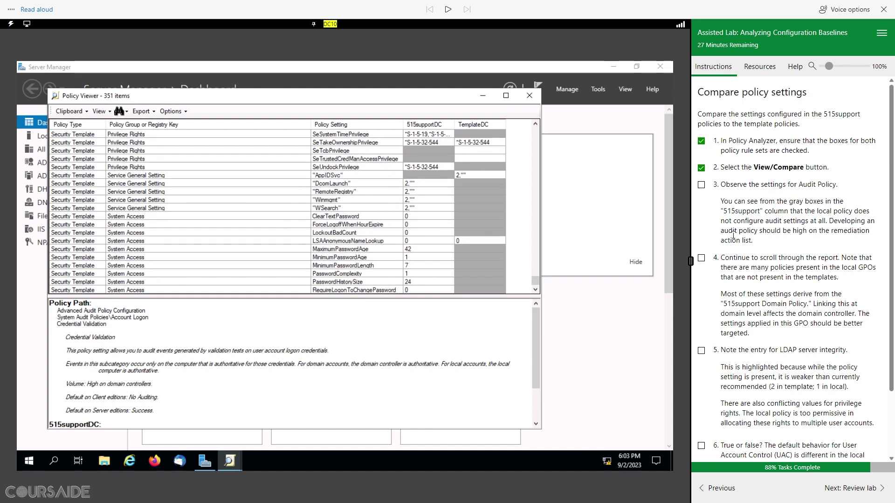
Have the explanation under instruction 3 read aloud while reviewing the comparison back from the System Access entries to the Audit Policy entries.
left_click_drag(720, 203, 752, 241)
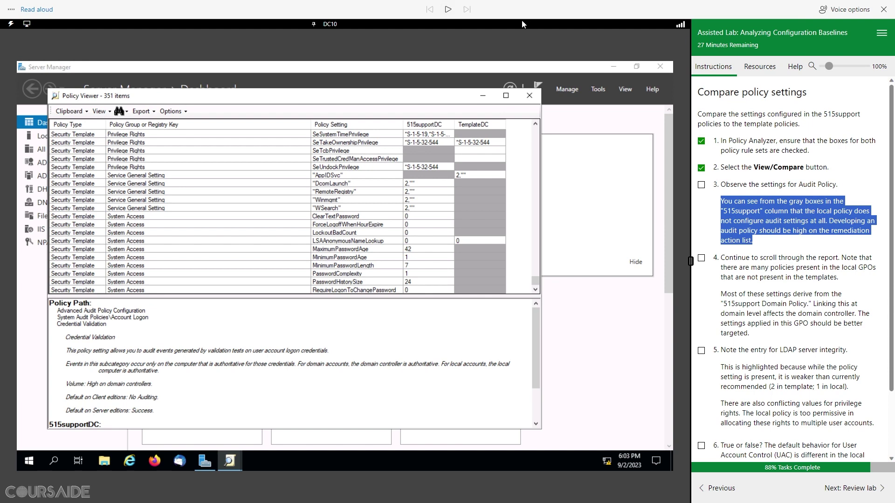
left_click(448, 10)
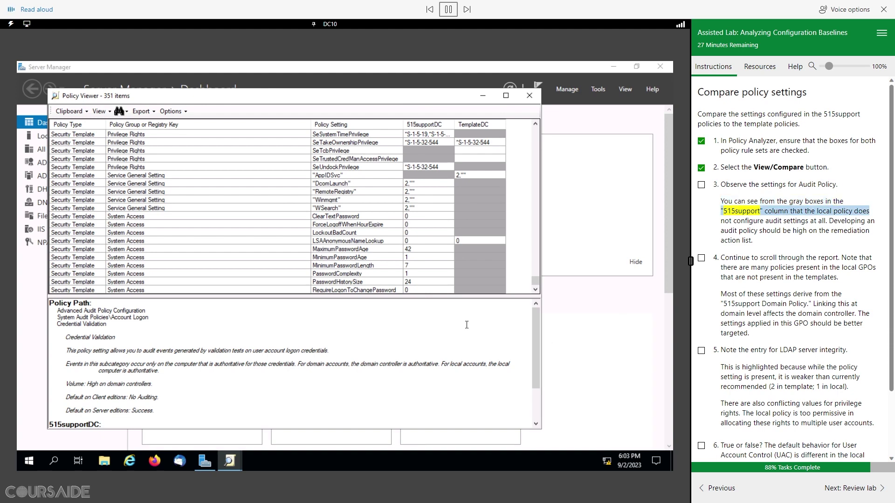
scroll(404, 279, "up", 2)
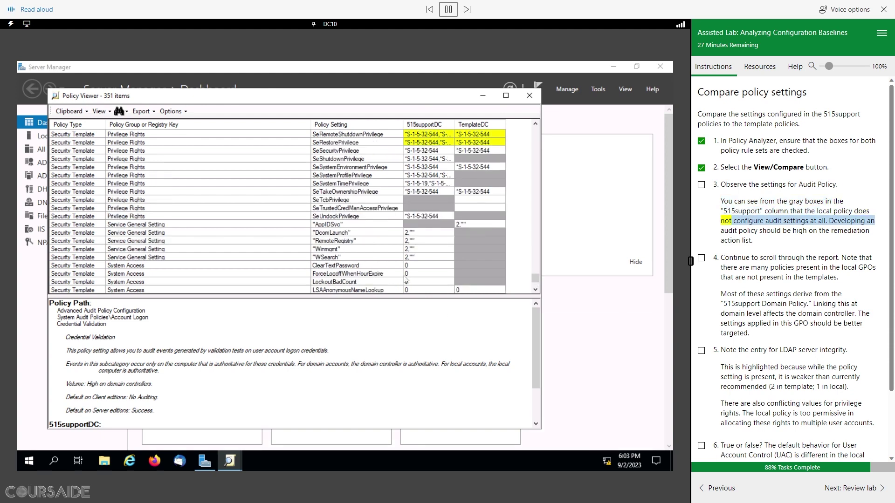
scroll(405, 279, "up", 6)
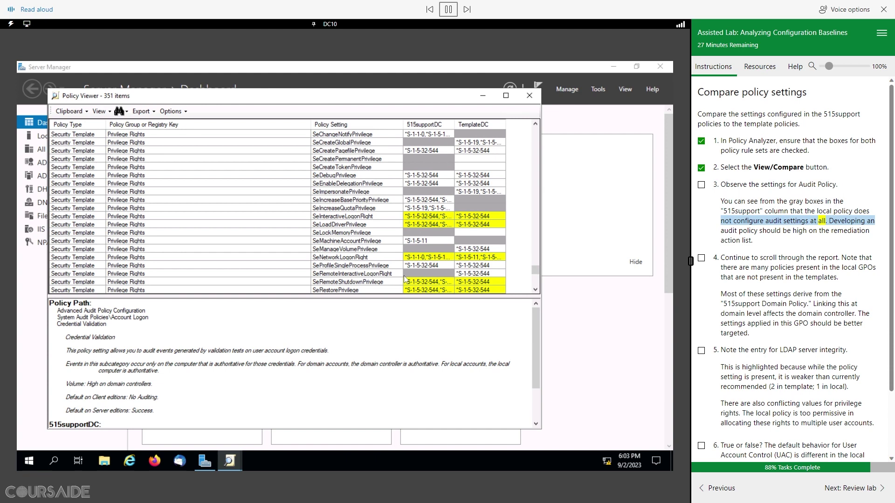
scroll(403, 276, "up", 9)
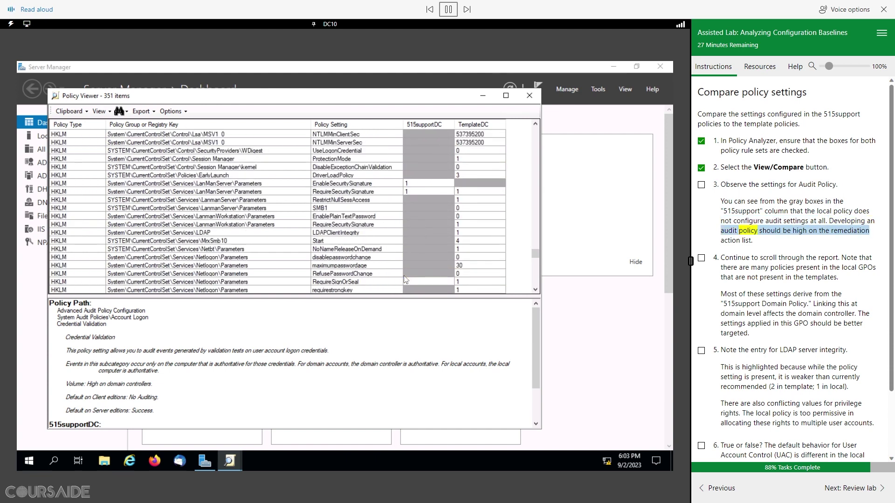
scroll(405, 279, "up", 8)
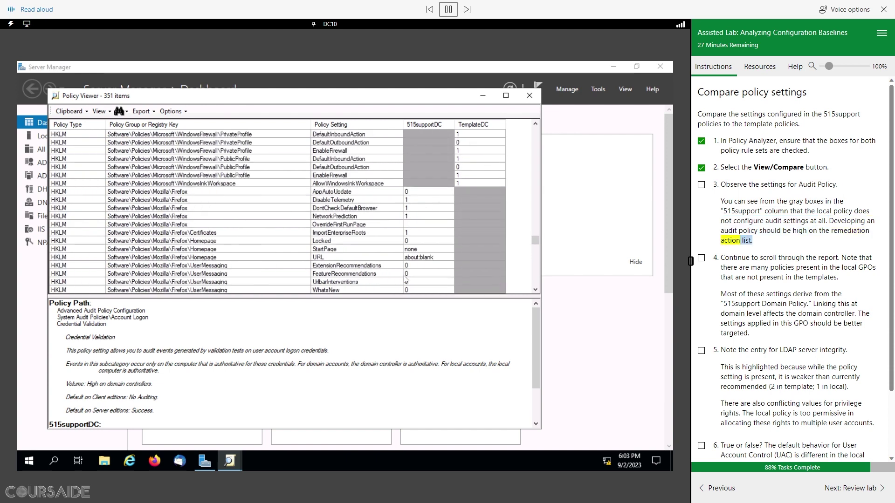
scroll(404, 280, "up", 4)
scroll(404, 276, "up", 14)
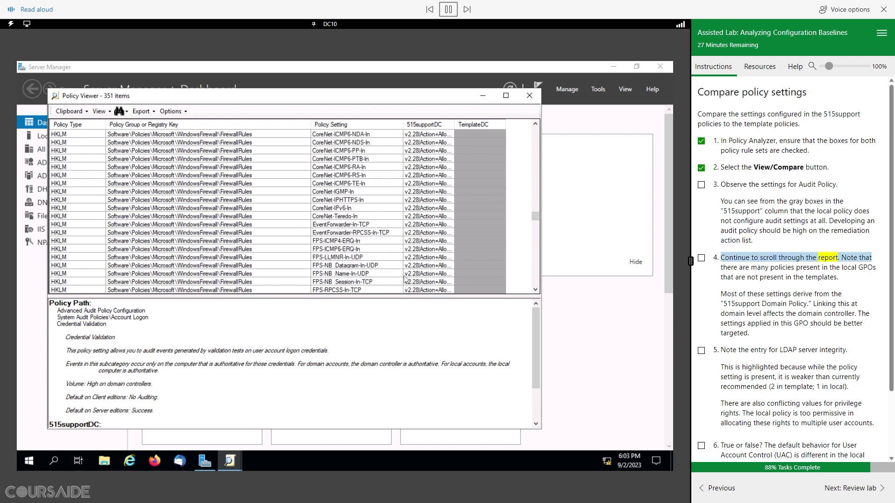
scroll(404, 276, "up", 10)
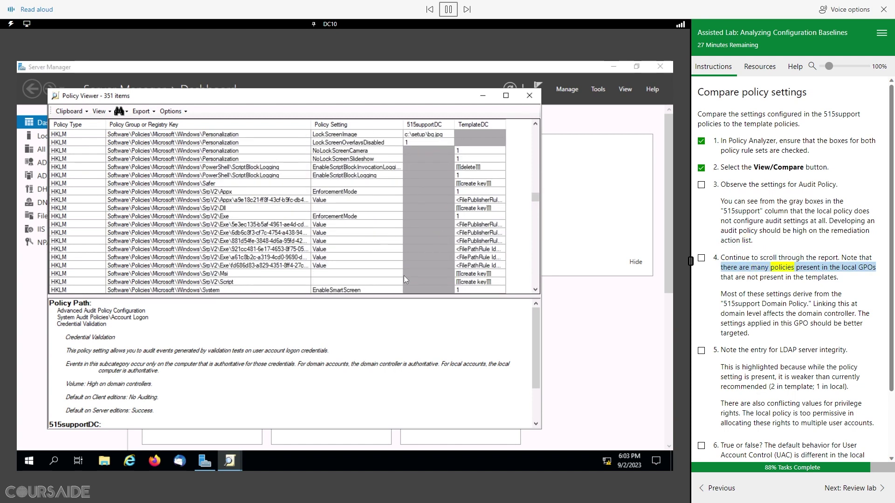
scroll(403, 276, "up", 10)
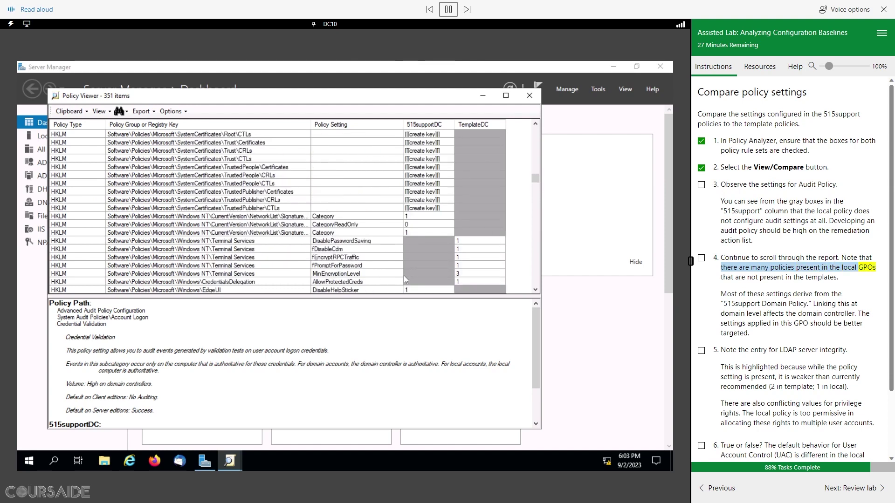
scroll(403, 275, "up", 10)
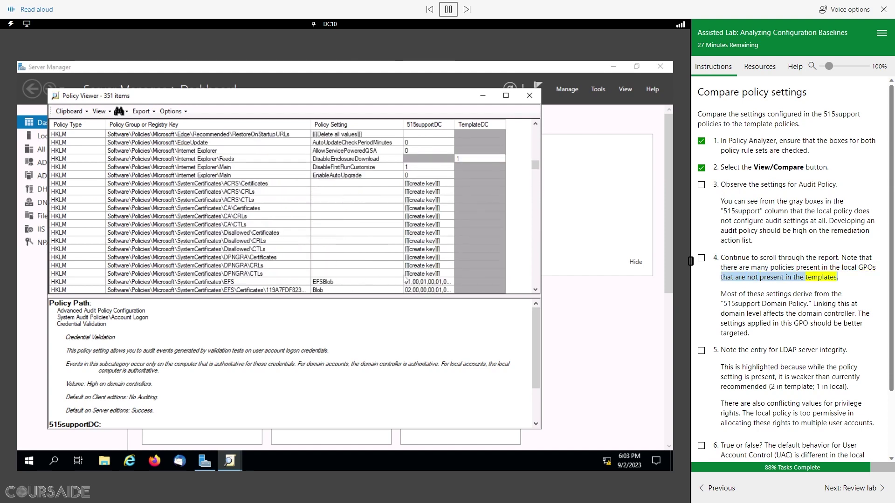
scroll(403, 279, "up", 4)
scroll(403, 279, "up", 10)
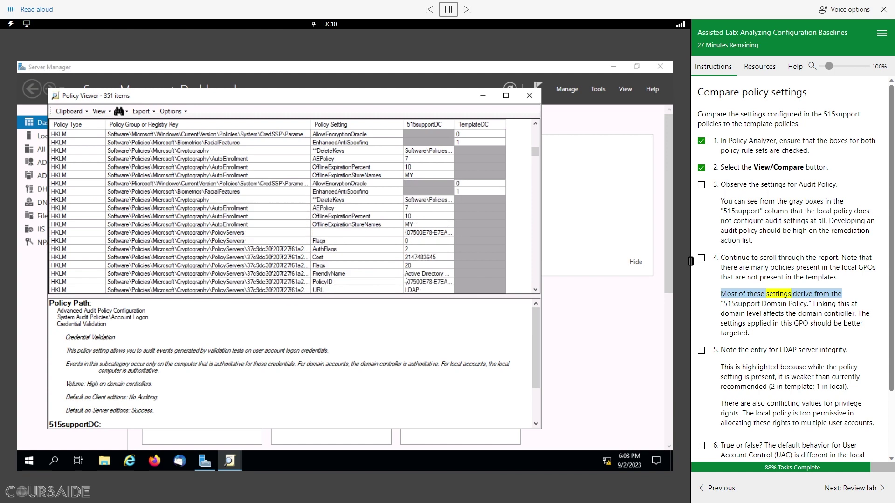
scroll(404, 279, "up", 6)
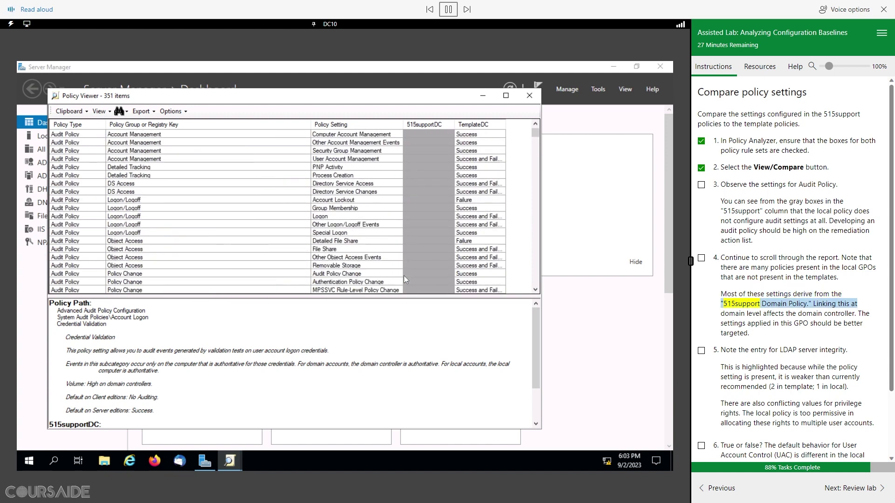
Answer True to the User Account Control question, submit it for scoring, and mark instructions 3 through 6 as done.
scroll(820, 372, "down", 2)
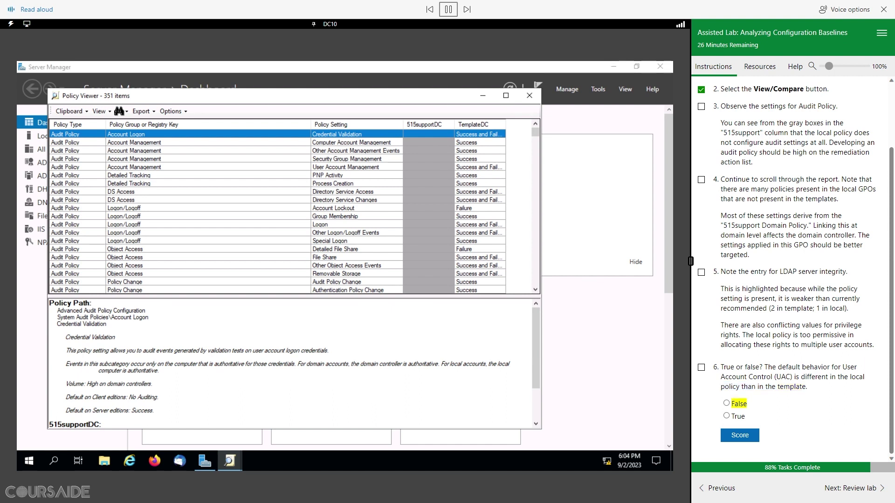
left_click(726, 416)
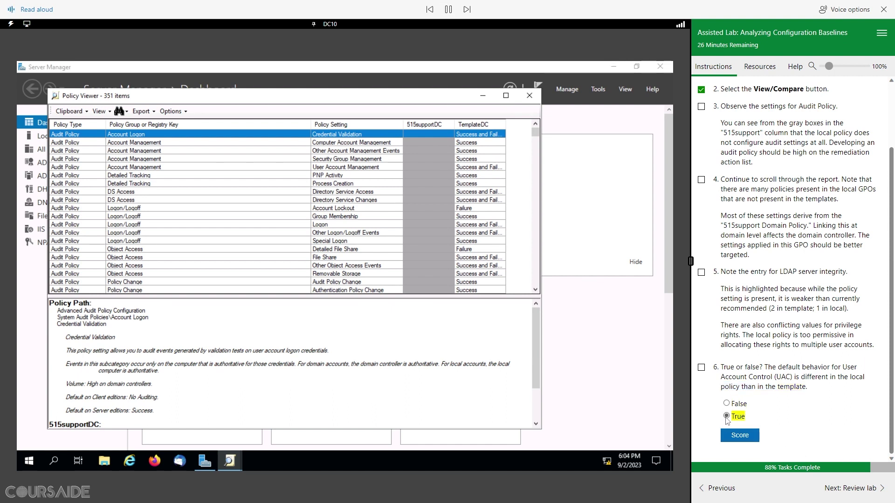
left_click(740, 438)
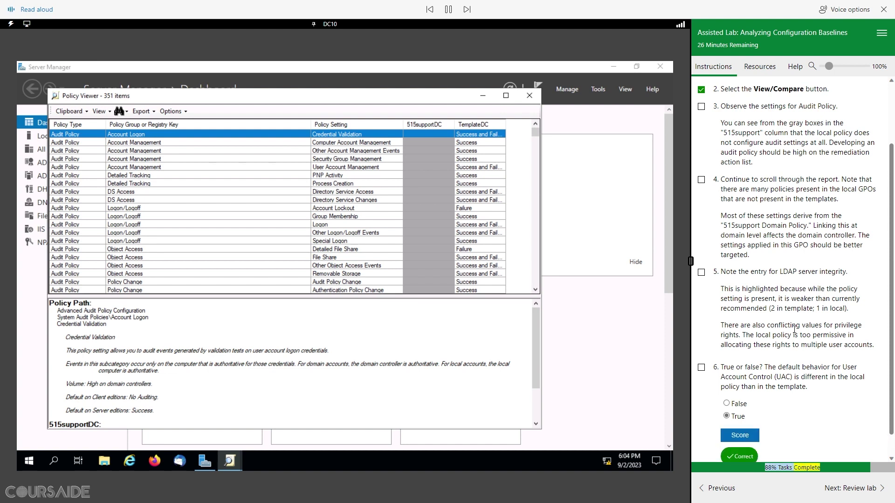
scroll(793, 329, "down", 1)
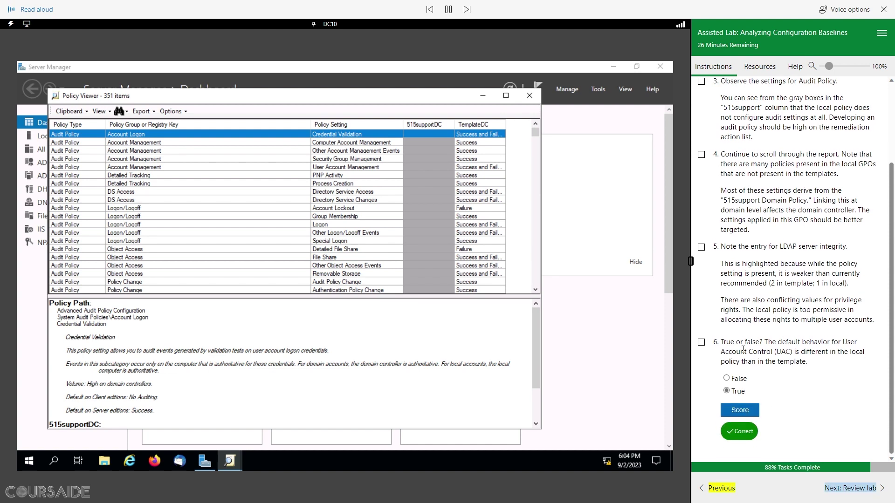
left_click(701, 343)
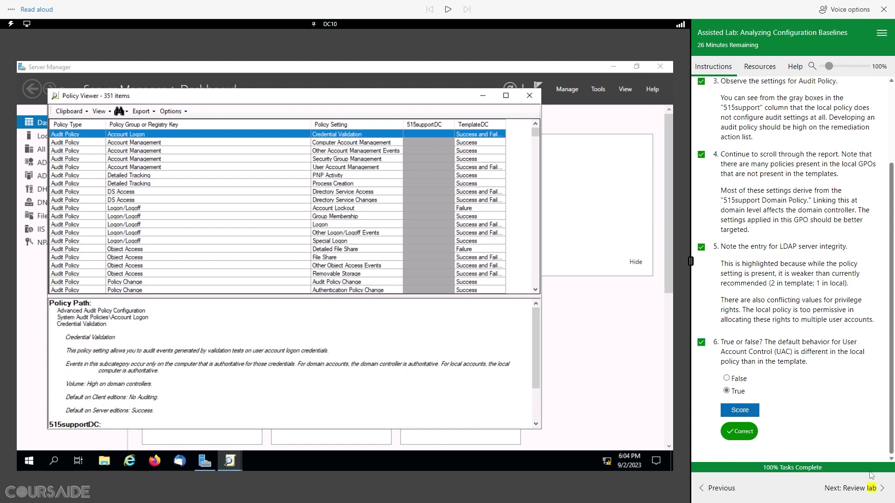
On the Review lab page, answer "Compare a local policy to a vendor baseline" and "Privilege rights", submitting both questions for scoring.
left_click(869, 490)
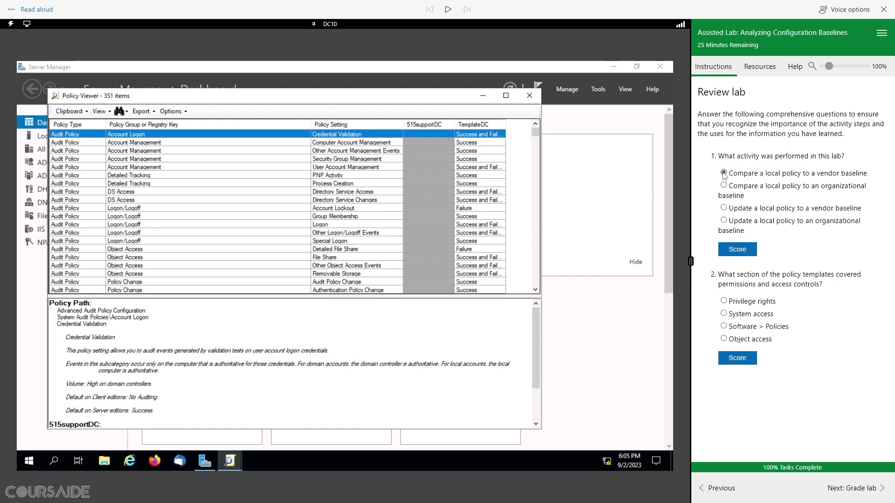
left_click(737, 251)
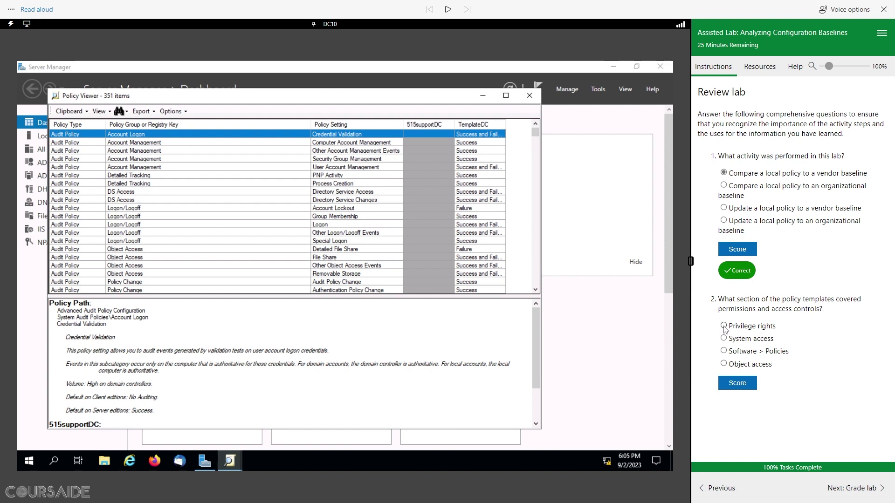
left_click(735, 385)
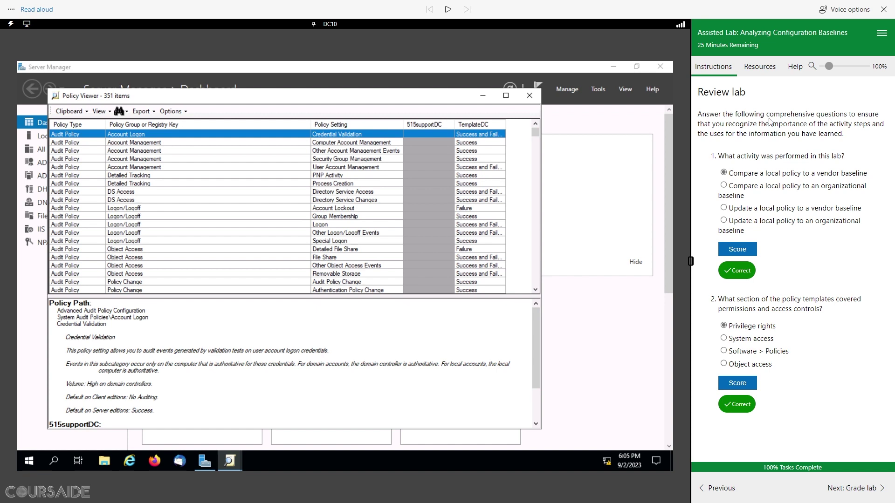
Finish the Review lab narration, proceed to the Grade lab page and have its text read aloud from the heading.
left_click(448, 9)
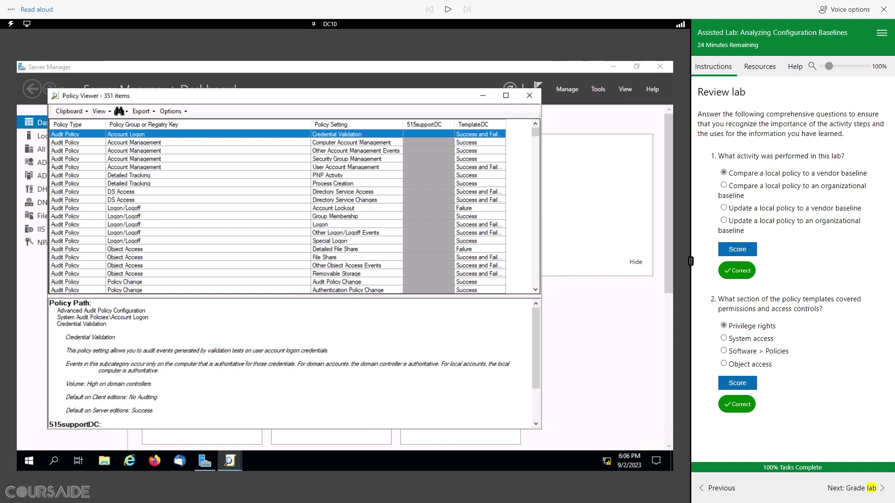
left_click(861, 488)
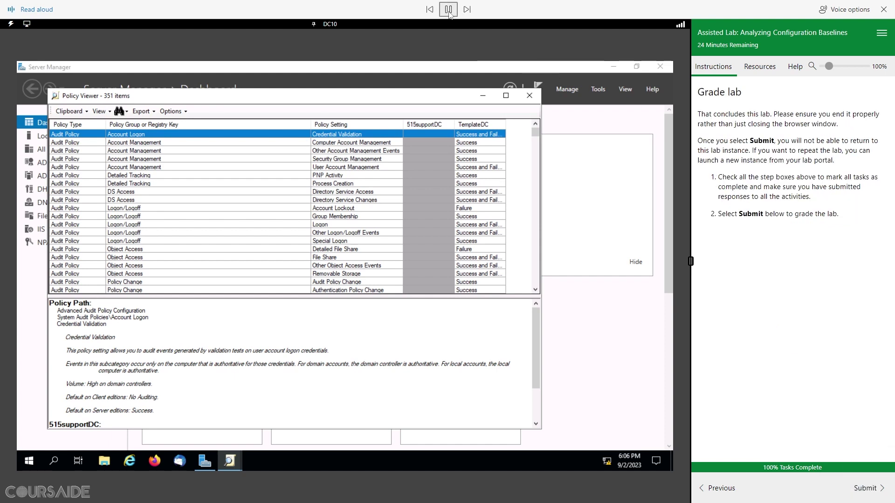
left_click_drag(751, 91, 698, 92)
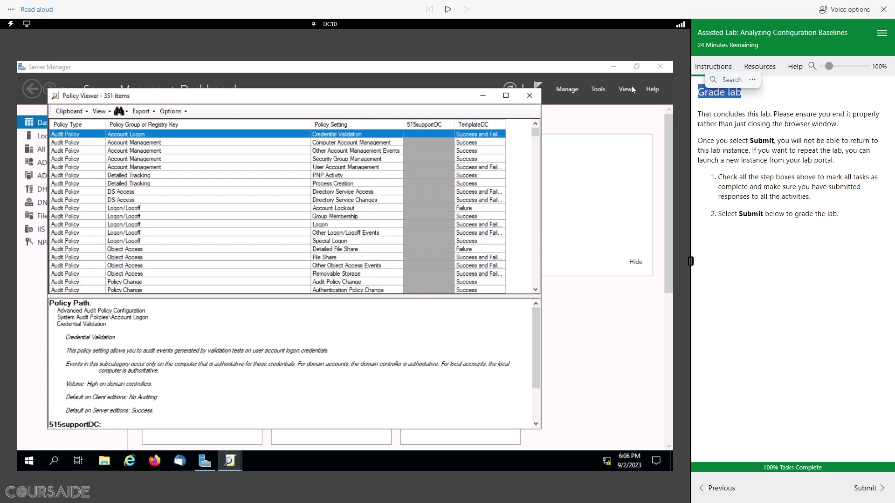
left_click(448, 9)
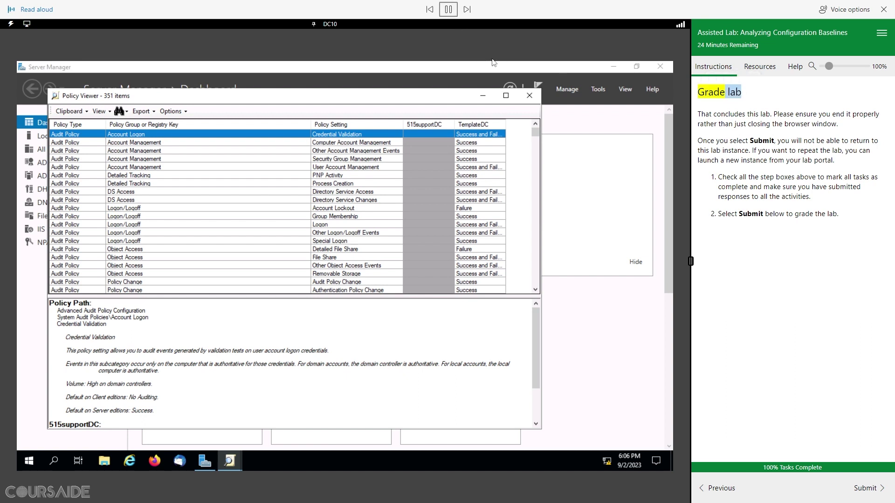